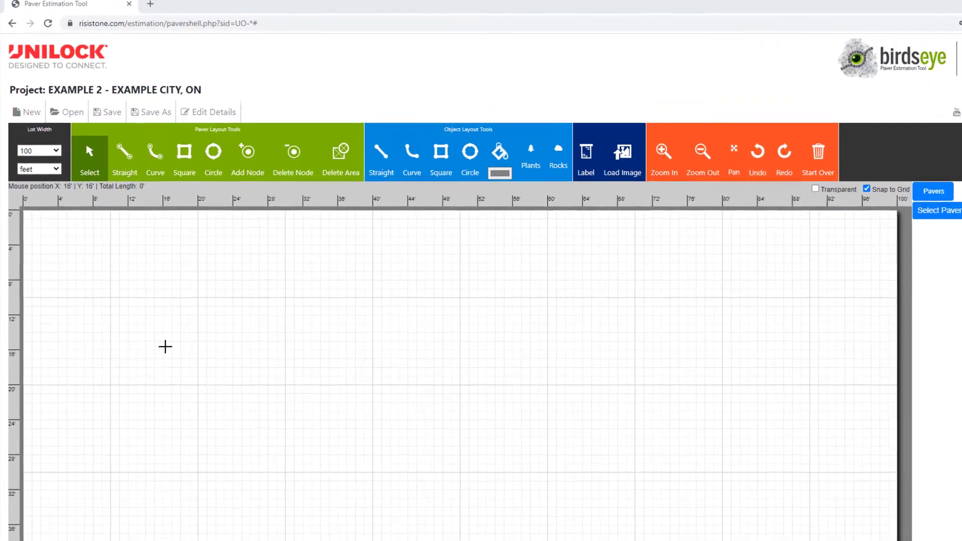
Check the project's name, city and province, save the details, and pick the Square paver tool
left_click(220, 115)
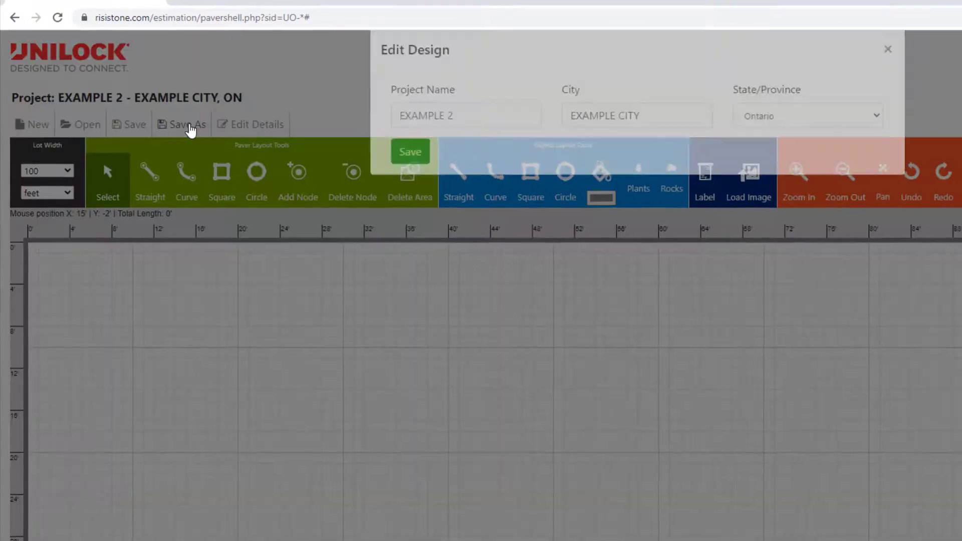
left_click(680, 137)
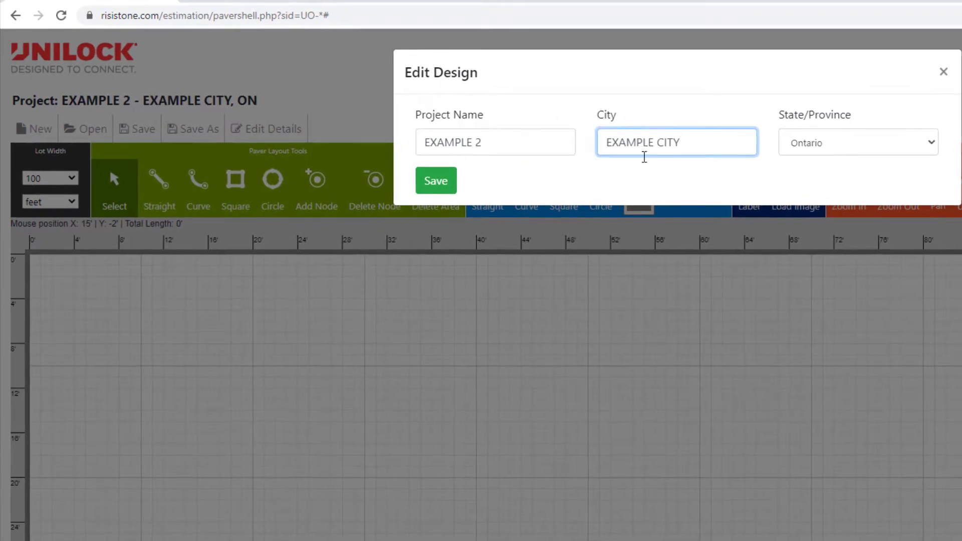
left_click(836, 145)
left_click(833, 144)
left_click(437, 182)
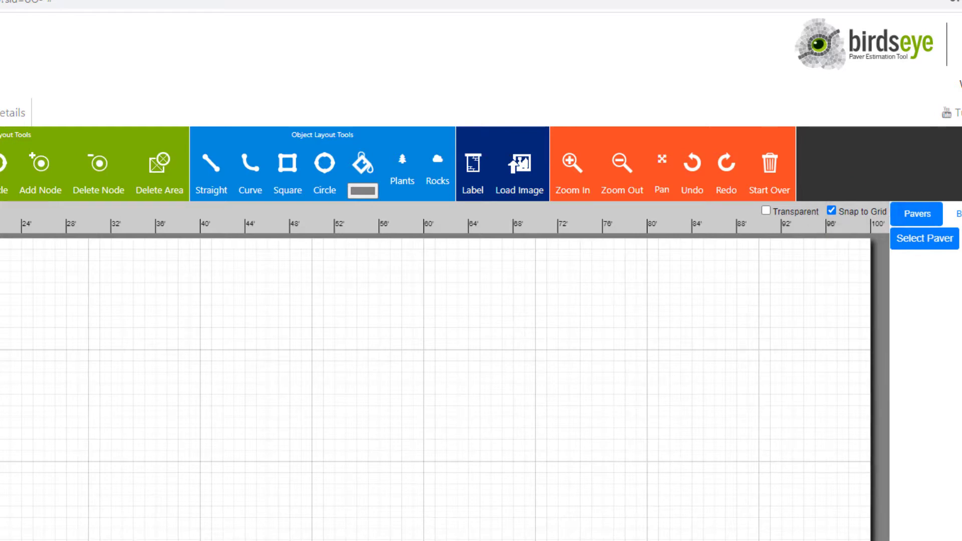
left_click(32, 176)
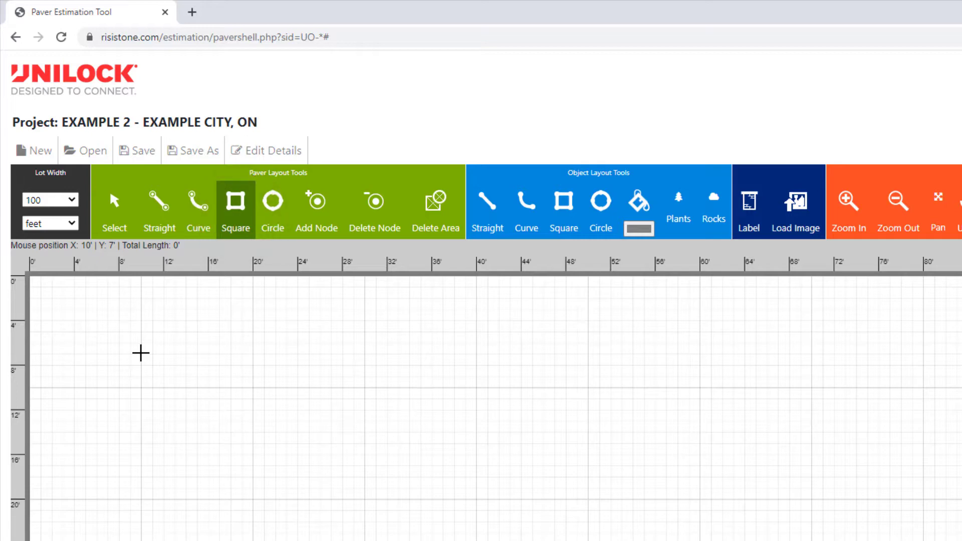
Drag out the rectangular patio area until it measures 40' x 25'
left_click_drag(141, 352, 368, 540)
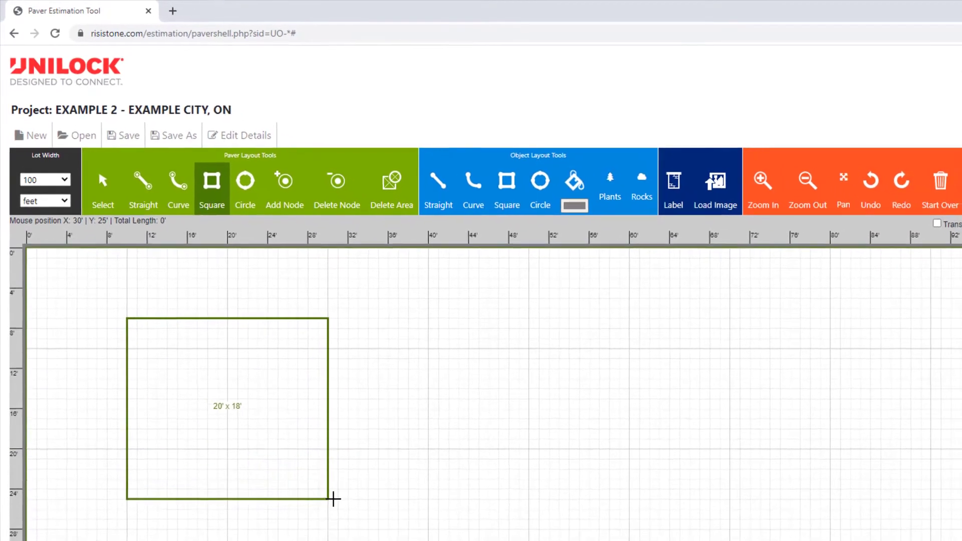
left_click_drag(333, 499, 358, 540)
left_click_drag(310, 475, 450, 482)
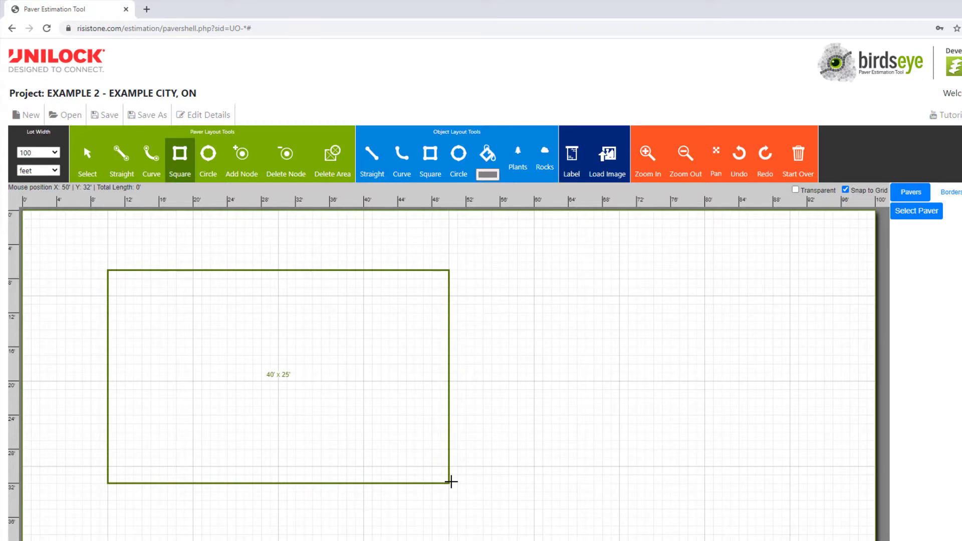
left_click_drag(450, 482, 450, 482)
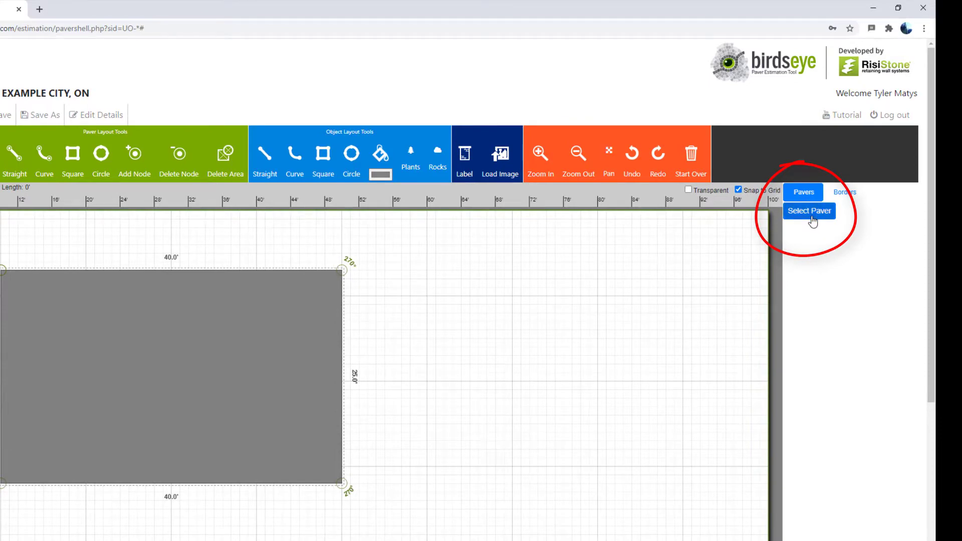
Fill the patio with Bristol Valley pavers in Sierra Fusion colour
left_click(813, 220)
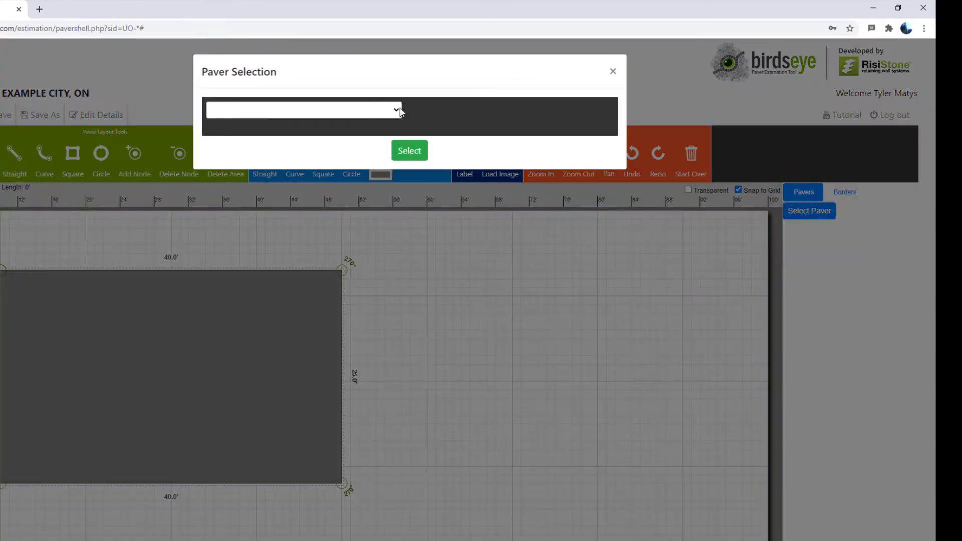
left_click(399, 110)
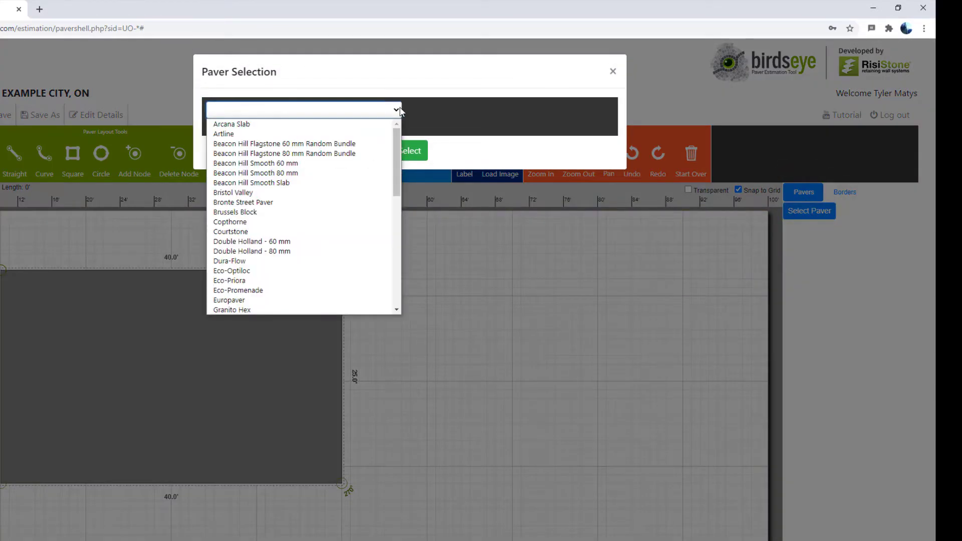
left_click(239, 193)
left_click(373, 163)
left_click(409, 281)
Add a Brussels Block Half Stone border in Desert Sand around the patio
left_click(848, 193)
left_click(831, 215)
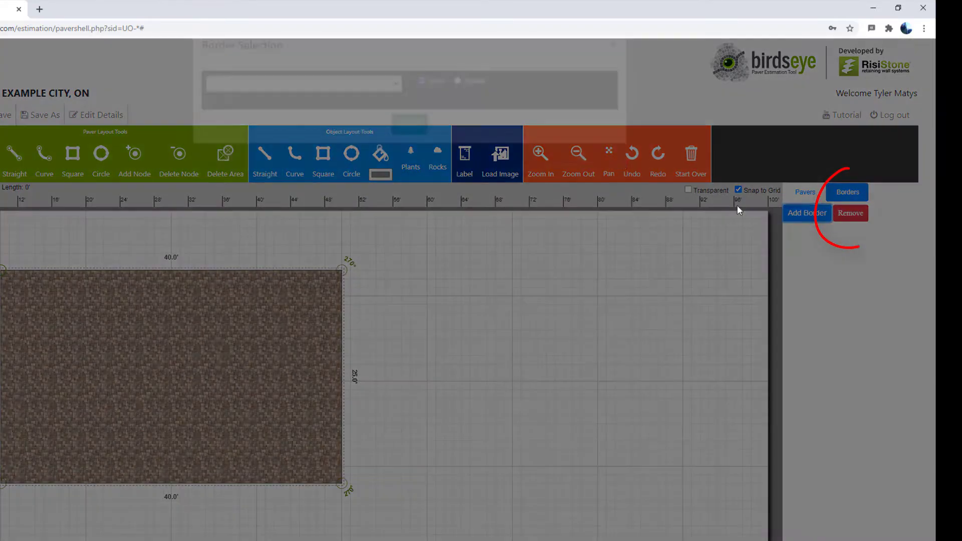
left_click(357, 115)
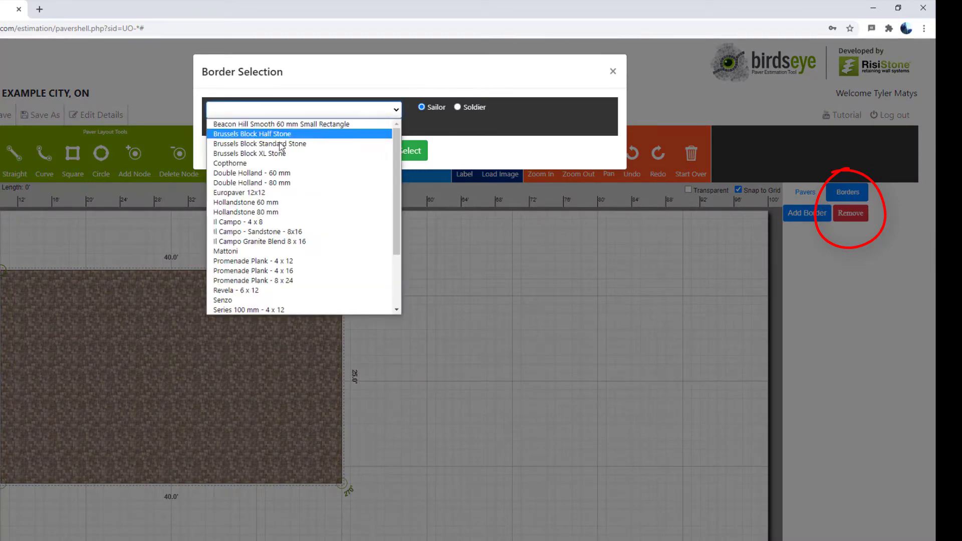
left_click(253, 153)
left_click(328, 112)
left_click(289, 133)
left_click(269, 142)
left_click(415, 339)
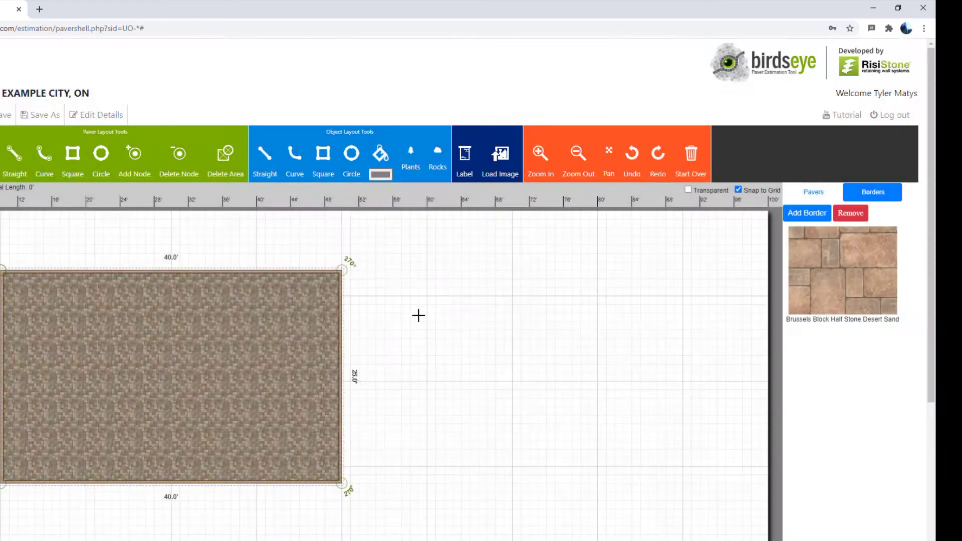
Change the border to Limestone laid in soldier orientation
left_click(806, 213)
left_click(352, 168)
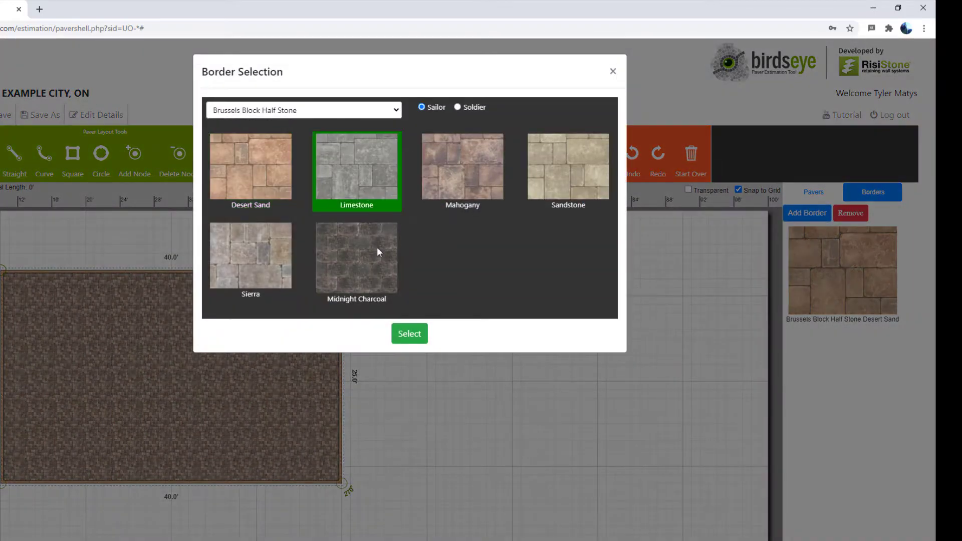
left_click(458, 107)
left_click(410, 334)
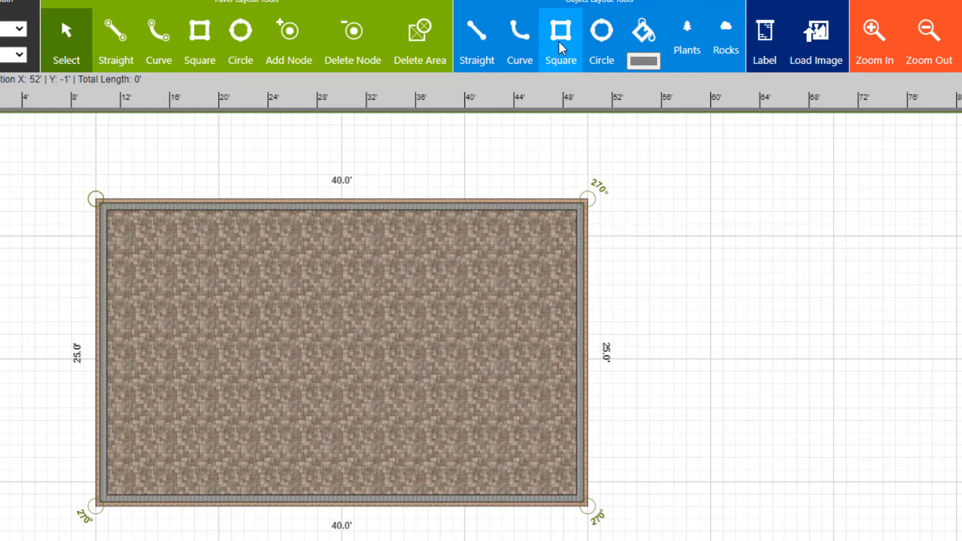
Draw a 30' x 12' rectangle object and shift it to the patio's centre
left_click(561, 49)
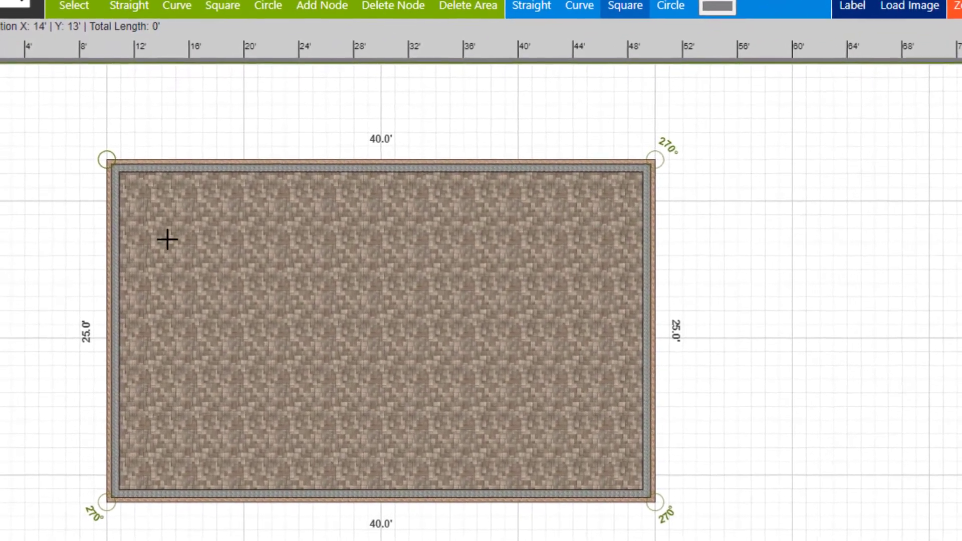
left_click_drag(155, 255, 317, 392)
left_click_drag(383, 361, 702, 373)
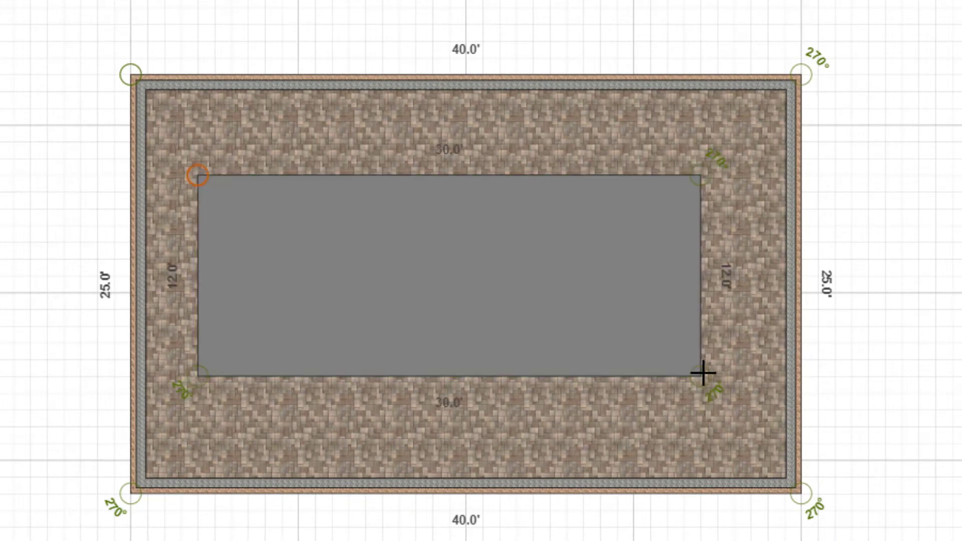
left_click_drag(593, 279, 599, 288)
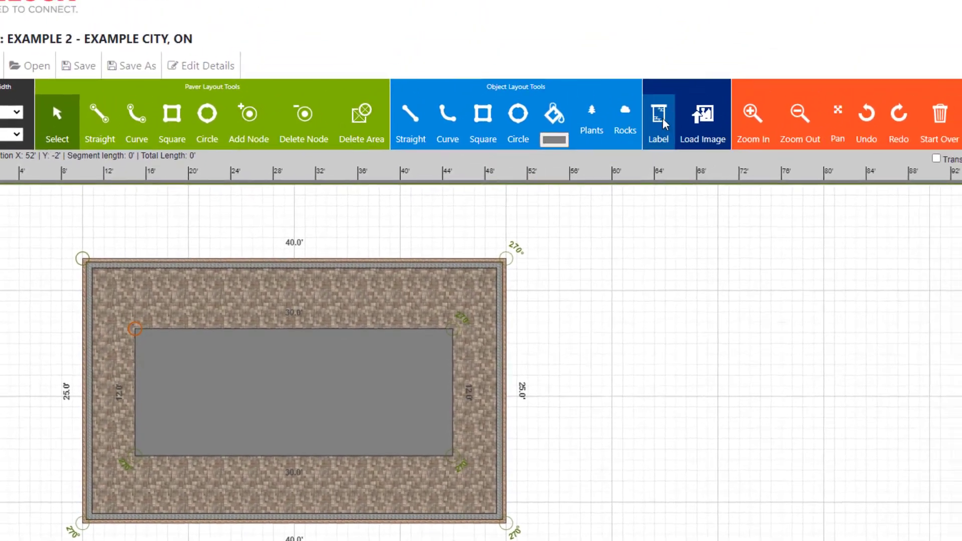
Label the rectangle POOL, fill it navy blue (RGB 35, 33, 135), and confirm its stone edging
left_click(705, 89)
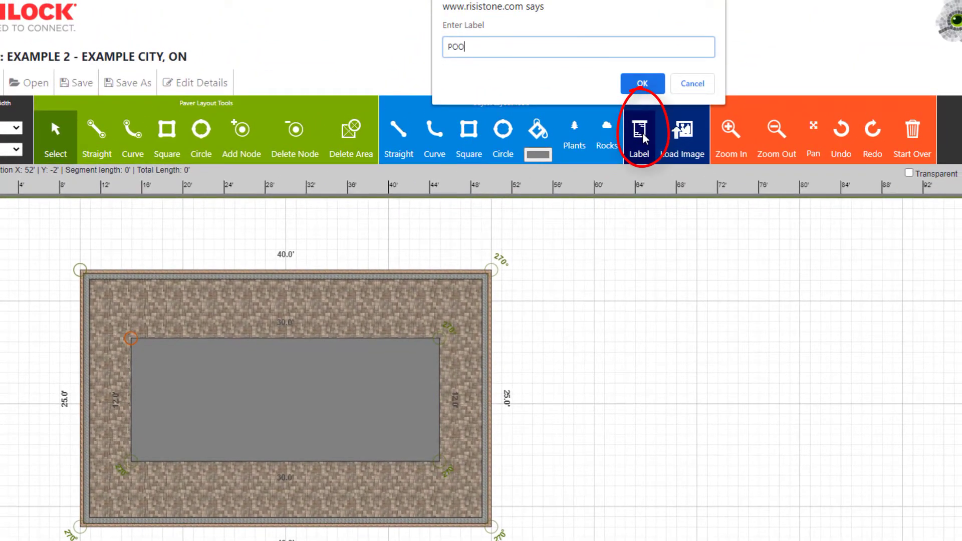
left_click(658, 86)
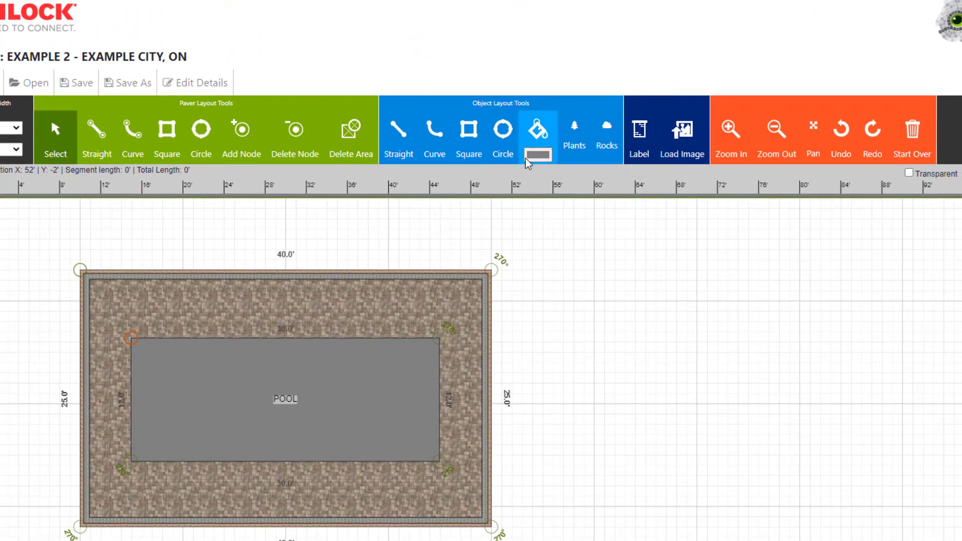
left_click(538, 154)
left_click(625, 265)
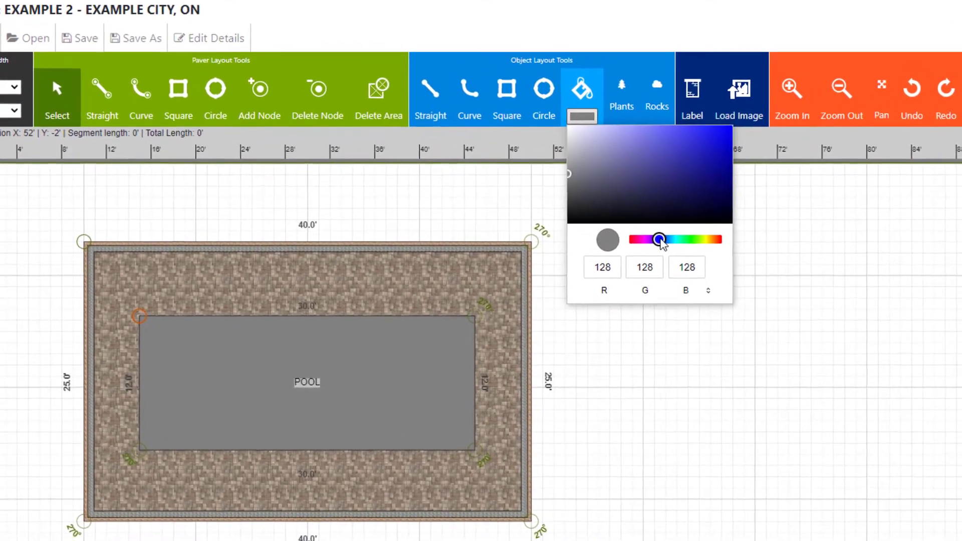
left_click(680, 179)
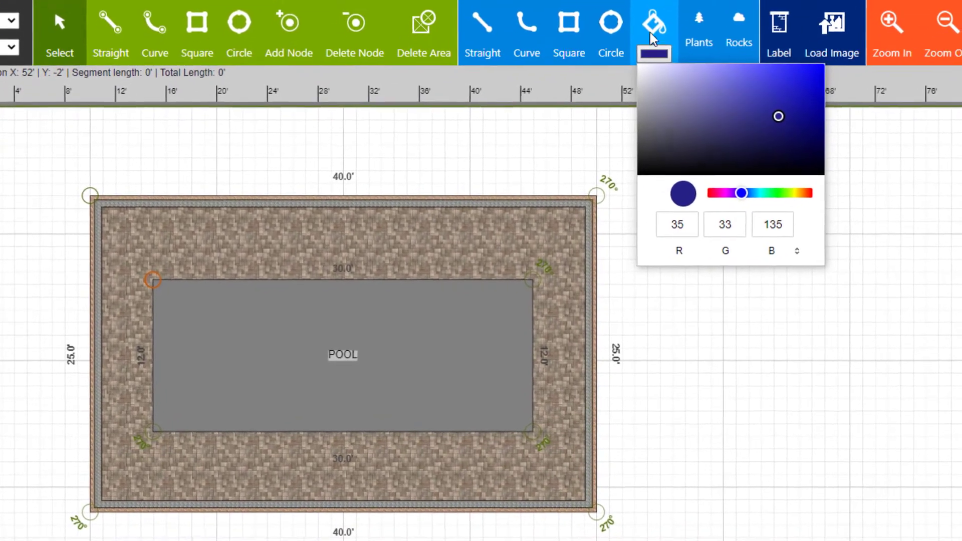
left_click(621, 82)
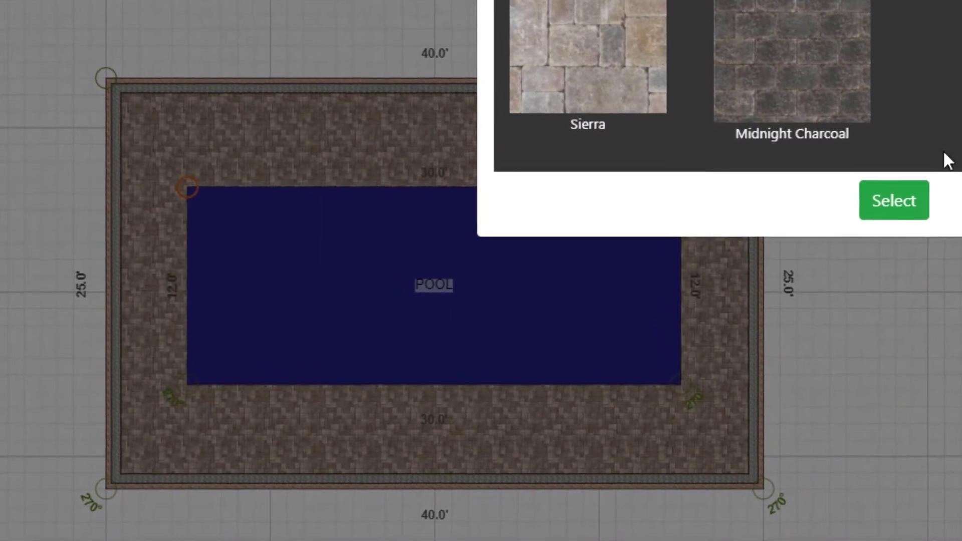
left_click(894, 213)
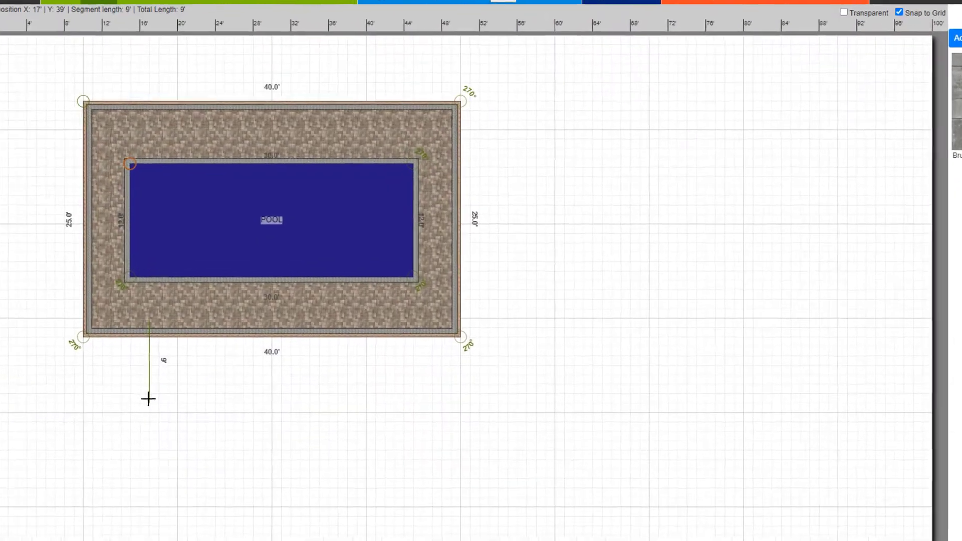
After the 9' straight run, add two curved arcs (R=11.2', R=18.7') forming an S-curve
left_click(154, 401)
right_click(167, 408)
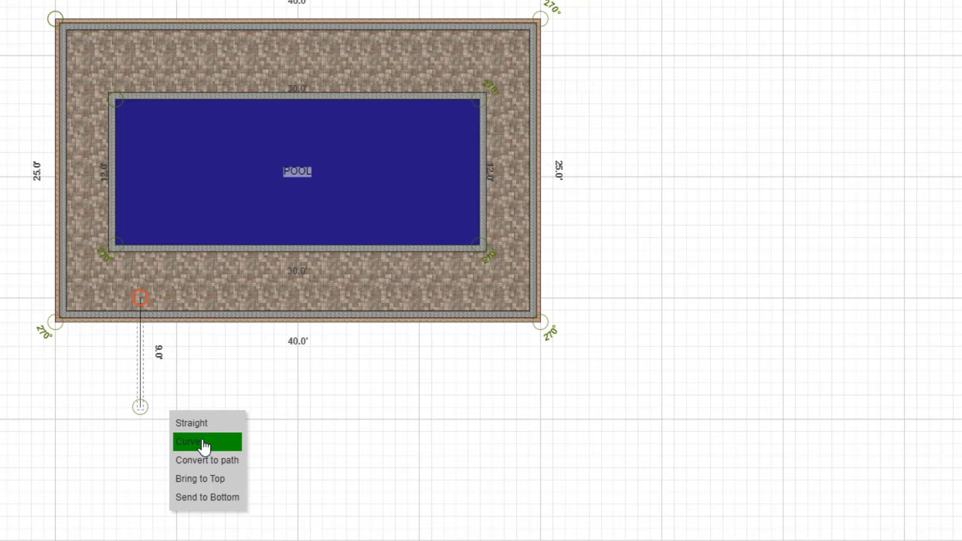
left_click(204, 444)
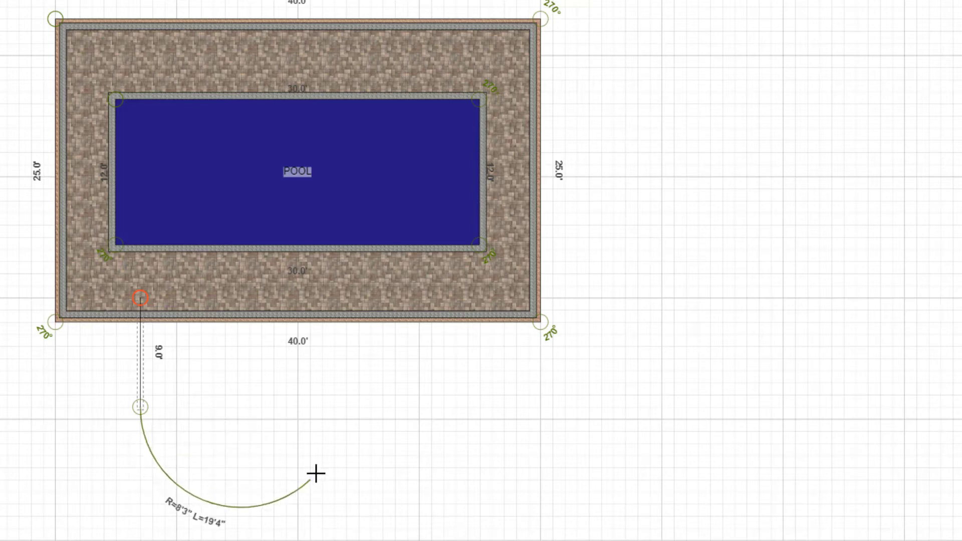
left_click(382, 492)
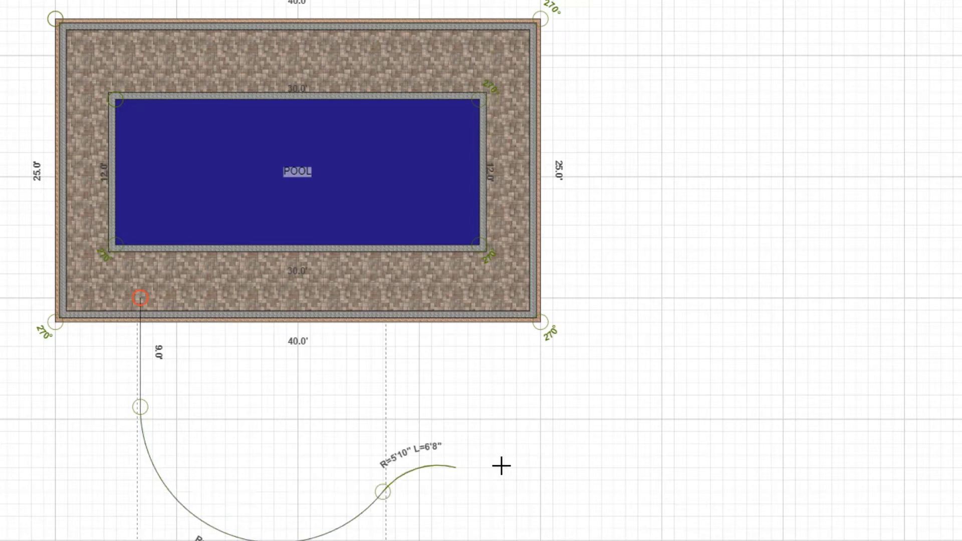
double_click(743, 501)
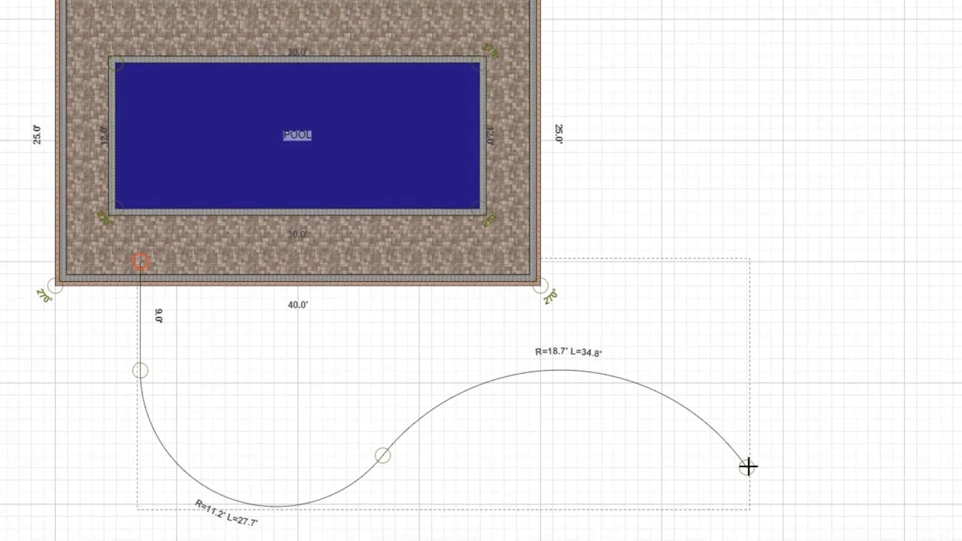
Convert the S-curve into a 6-foot-wide path laid in Limestone pavers
right_click(747, 459)
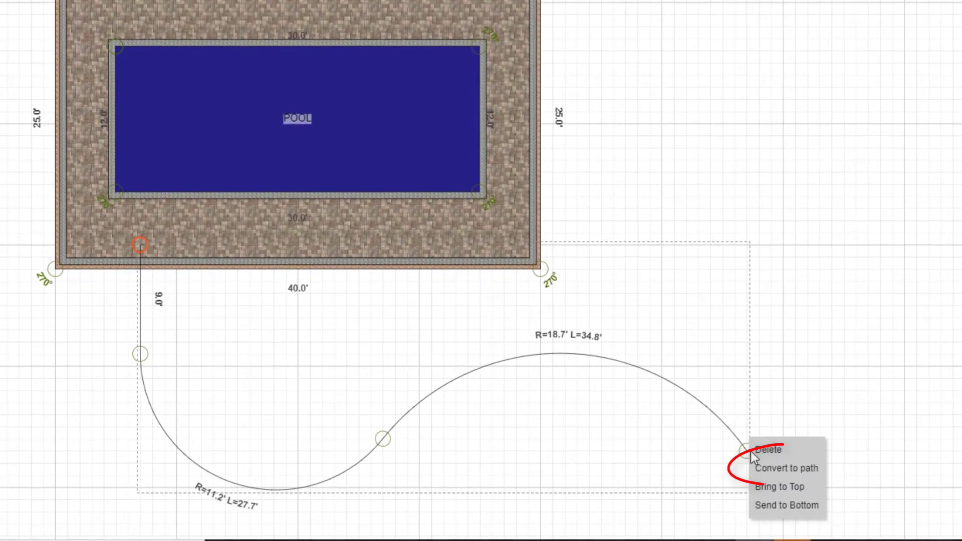
left_click(795, 472)
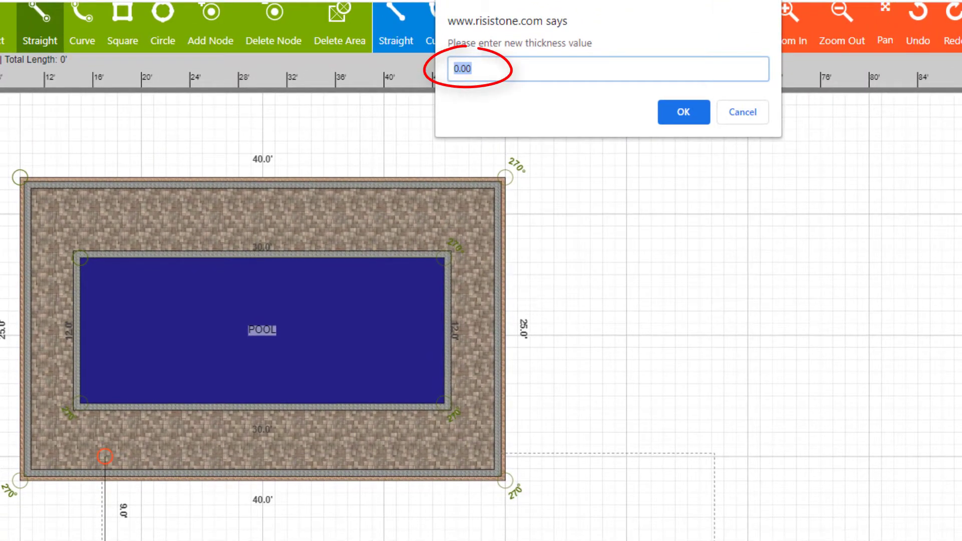
type("6")
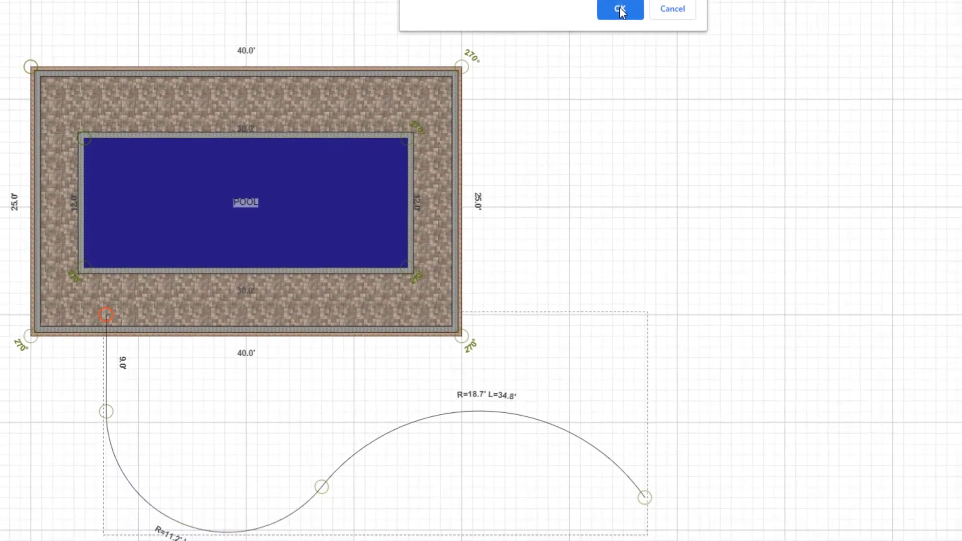
left_click(620, 11)
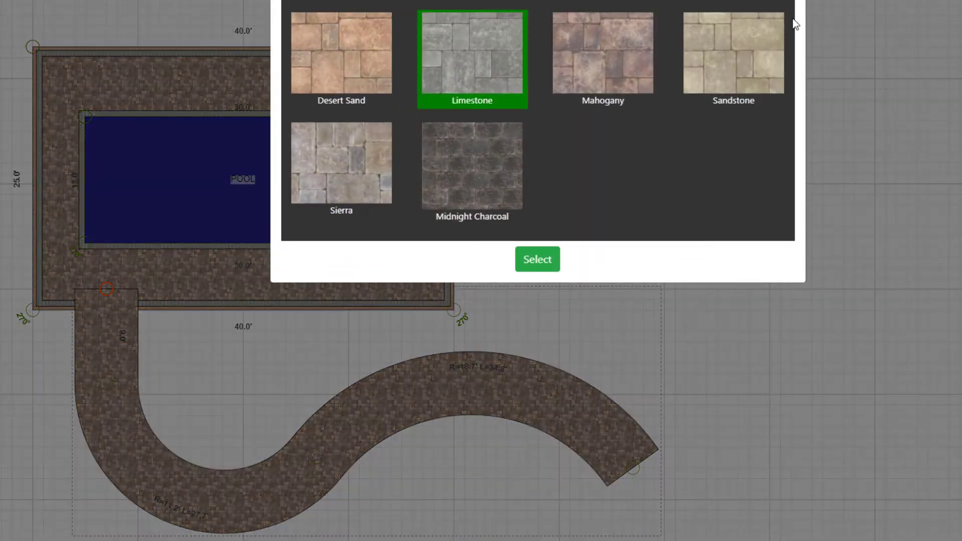
left_click(550, 262)
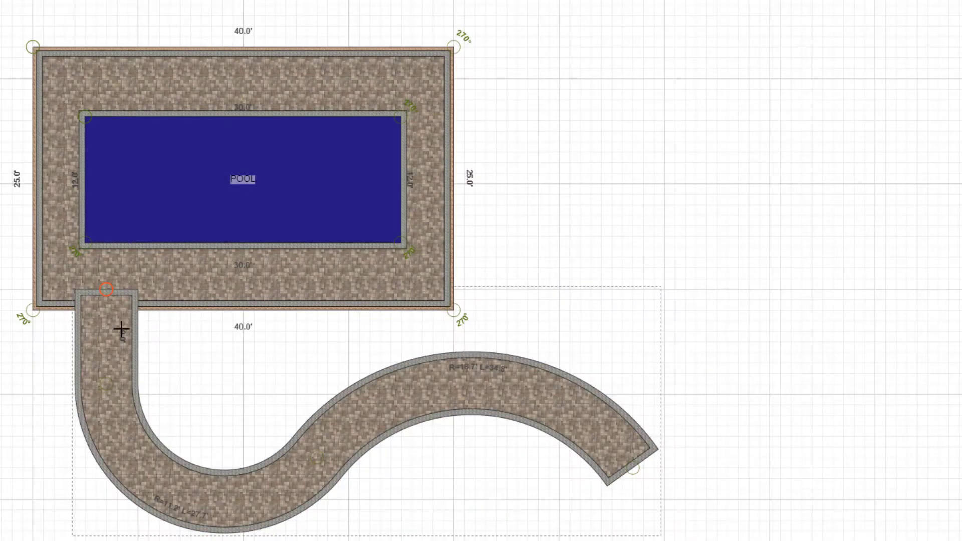
Draw a paver circle right of the pool with a 9.5' radius
scroll(590, 179, "up", 3)
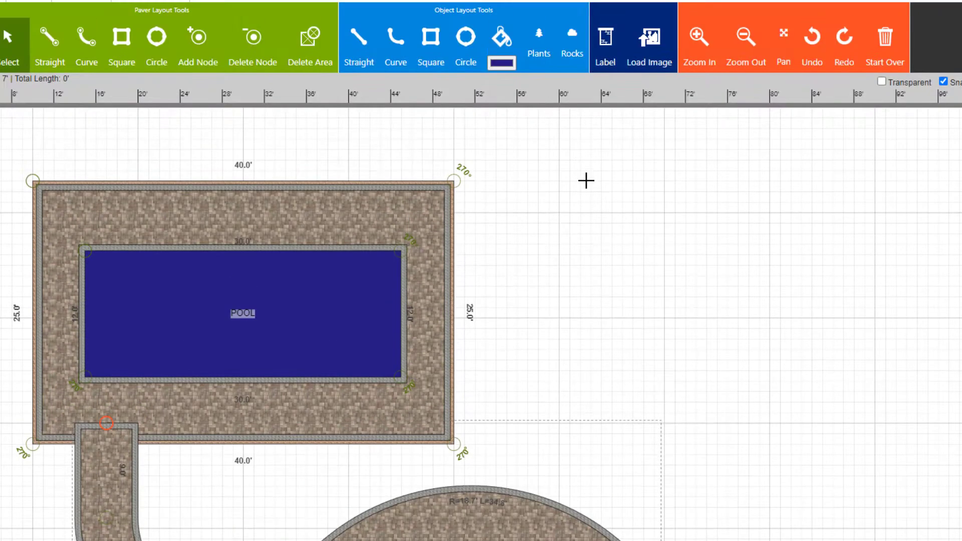
left_click(156, 46)
scroll(625, 243, "down", 4)
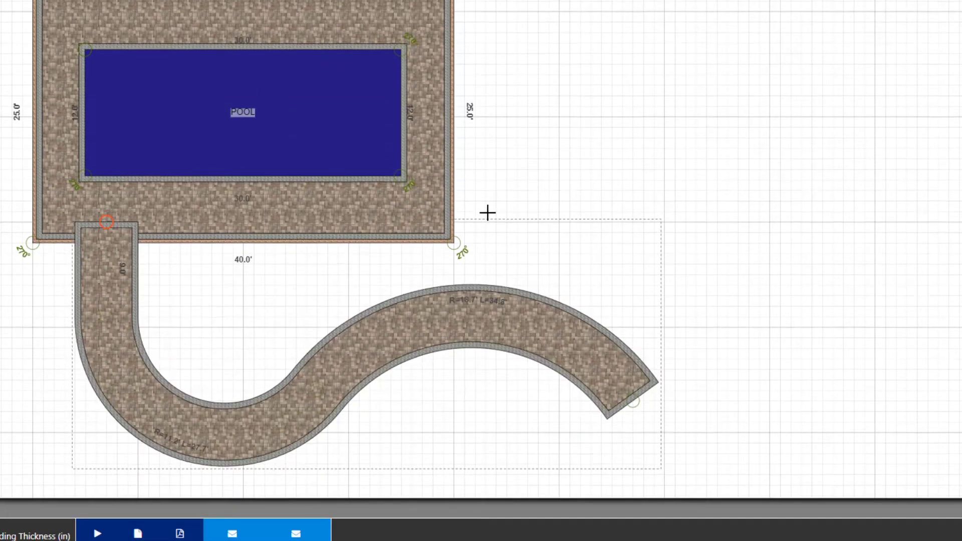
left_click(701, 206)
mouse_move(759, 165)
left_mouse_down()
mouse_move(891, 9)
mouse_move(907, 1)
mouse_move(811, 99)
mouse_move(879, 26)
mouse_move(916, 0)
mouse_move(912, 12)
left_mouse_up()
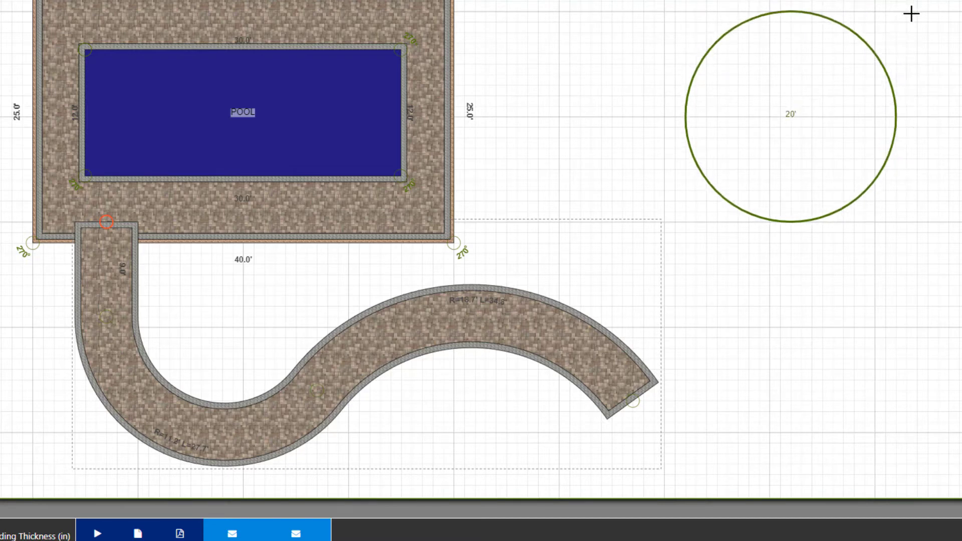
left_click_drag(911, 13, 905, 28)
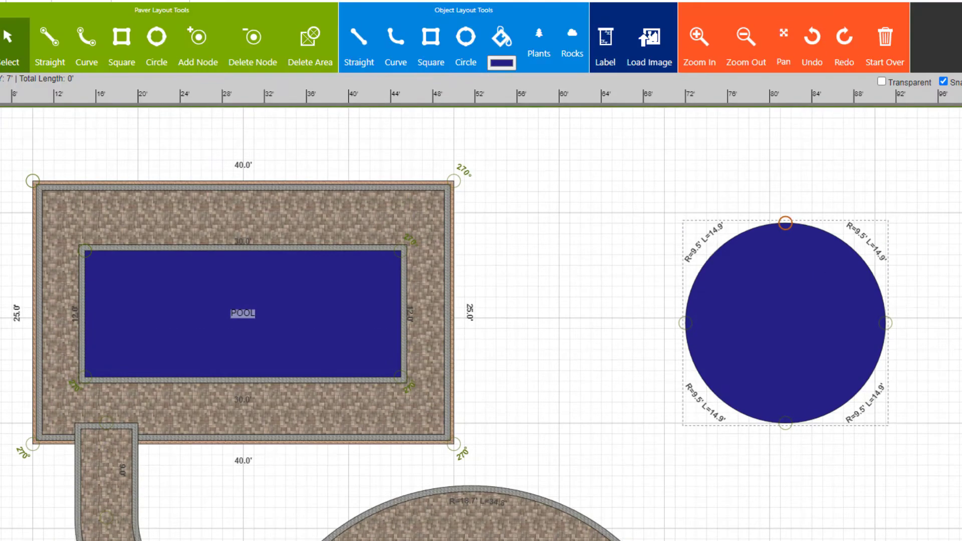
Fill the circle with Granite Fusion pavers, give it a Mahogany border, and move it to the walkway's end
left_click(539, 48)
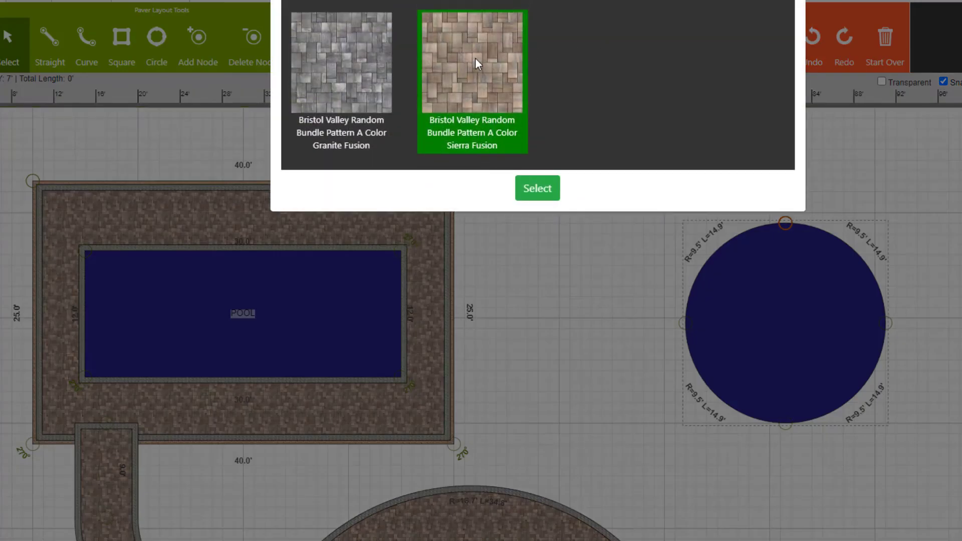
left_click(389, 70)
left_click(551, 192)
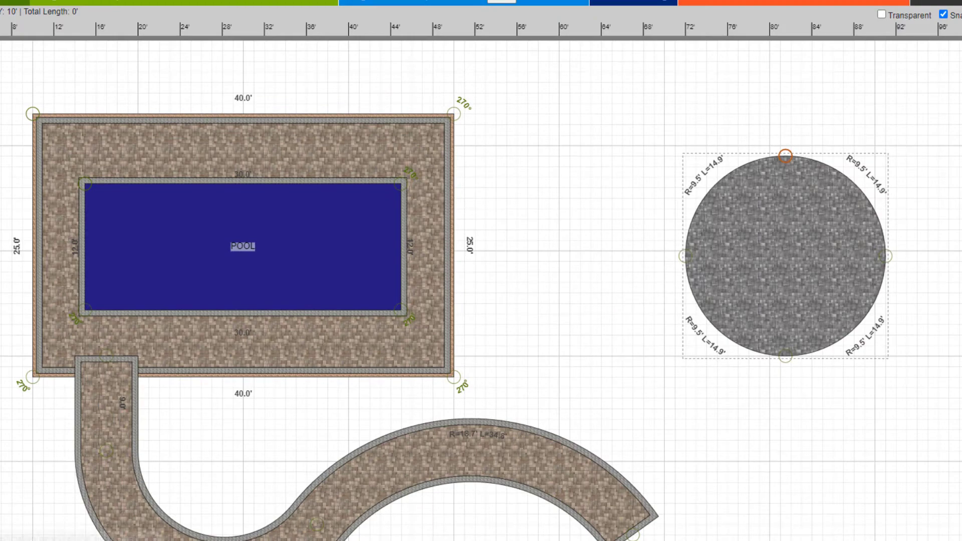
left_click(635, 41)
left_click(599, 58)
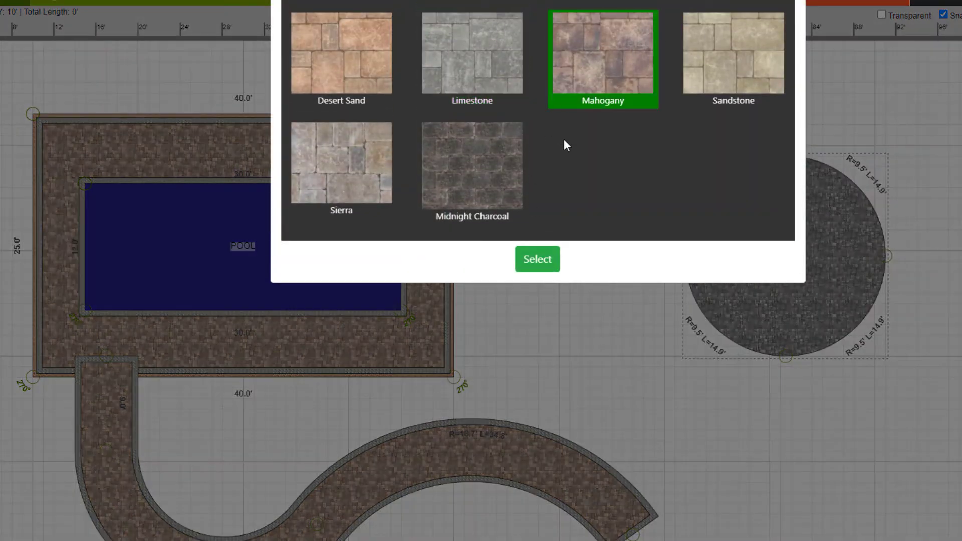
left_click(537, 265)
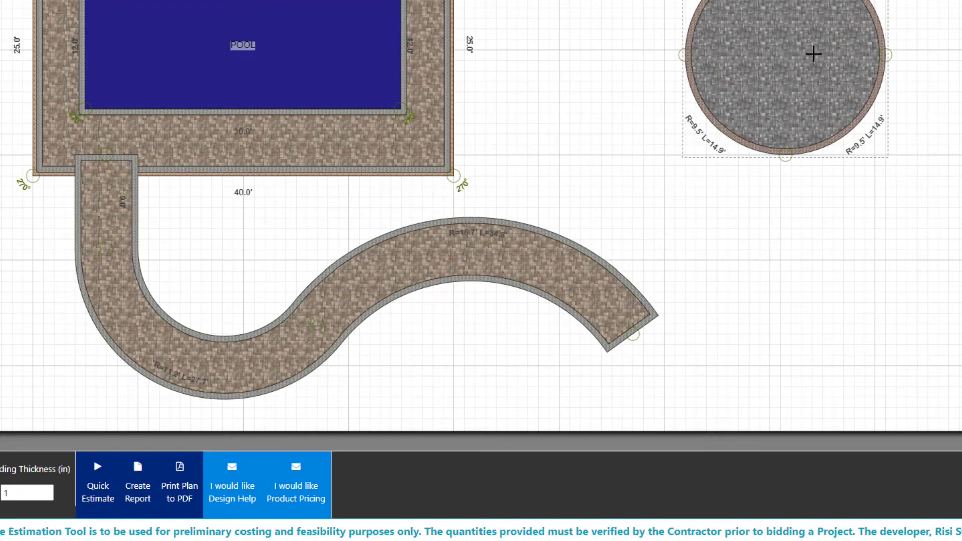
left_click_drag(813, 54, 713, 301)
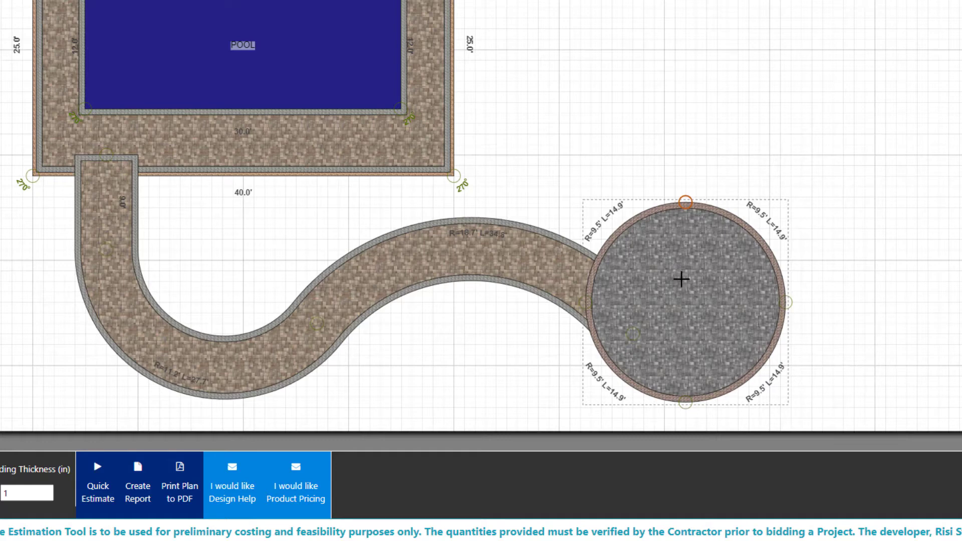
Send the serpentine walkway to the bottom so its ends tuck under the patio and round area
right_click(681, 278)
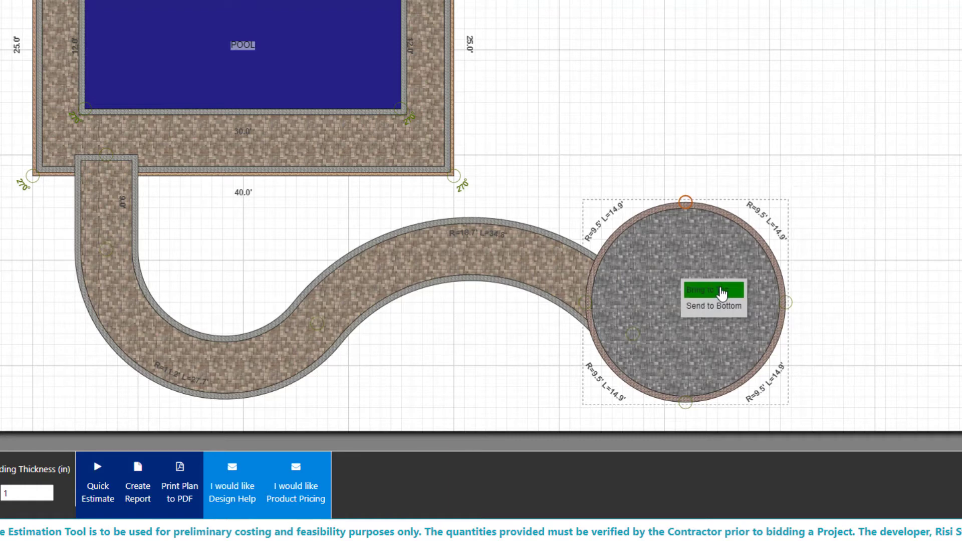
left_click(108, 191)
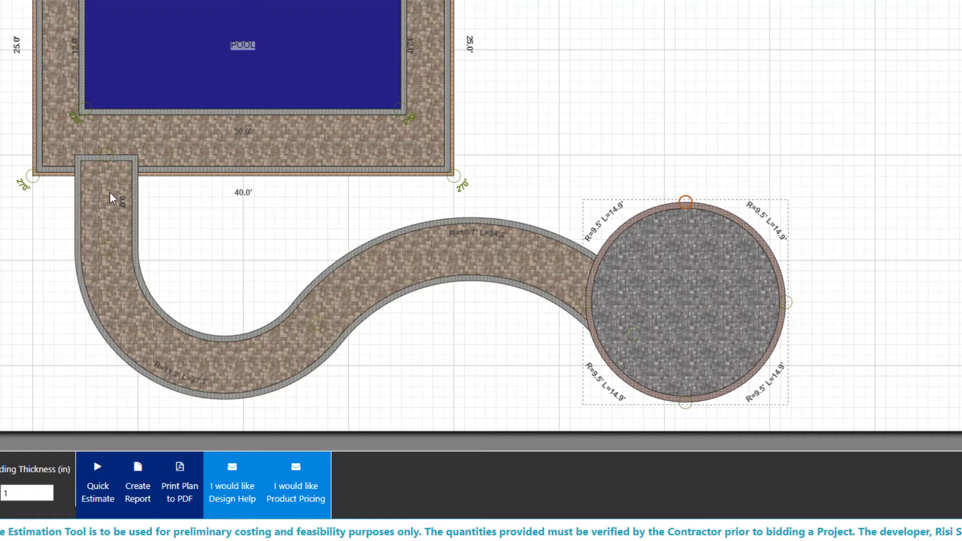
left_click(108, 190)
right_click(108, 190)
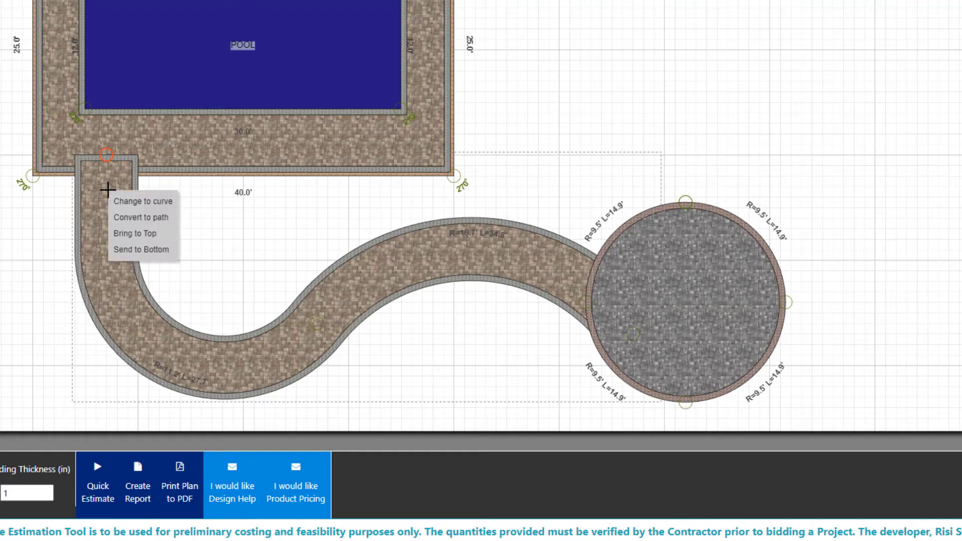
left_click(129, 249)
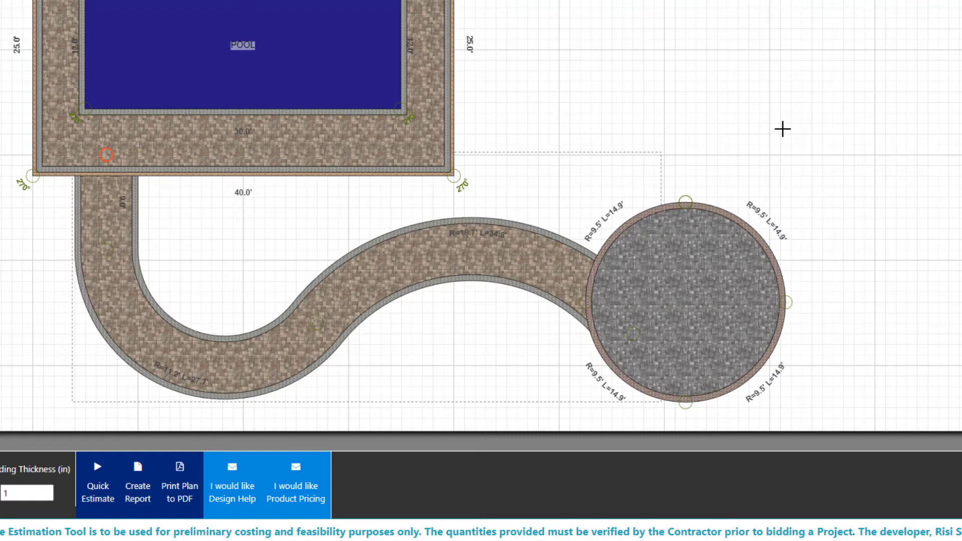
Draw a 6' object circle, center it in the round patio, and give it a Mahogany border
scroll(581, 251, "up", 5)
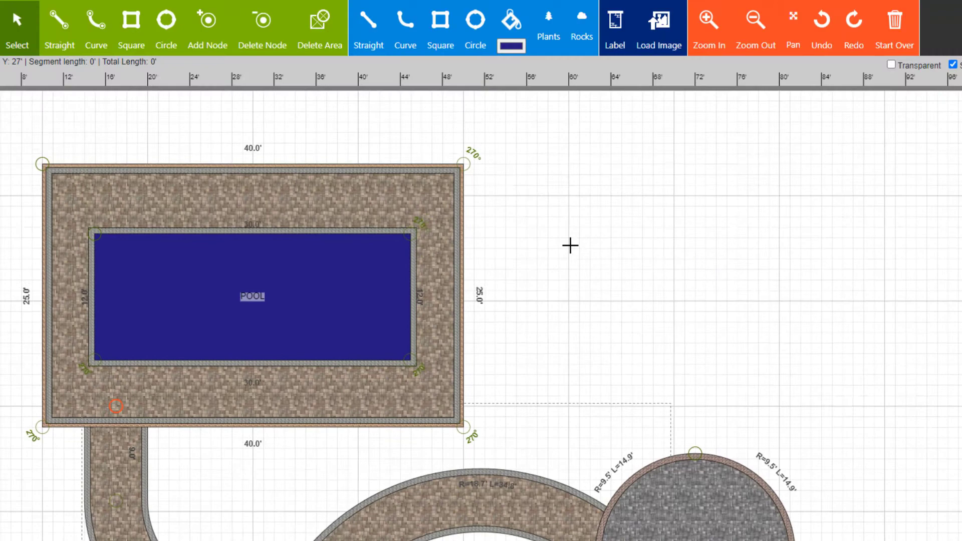
scroll(570, 246, "up", 1)
left_click(479, 59)
left_click_drag(681, 385, 763, 317)
scroll(769, 220, "down", 4)
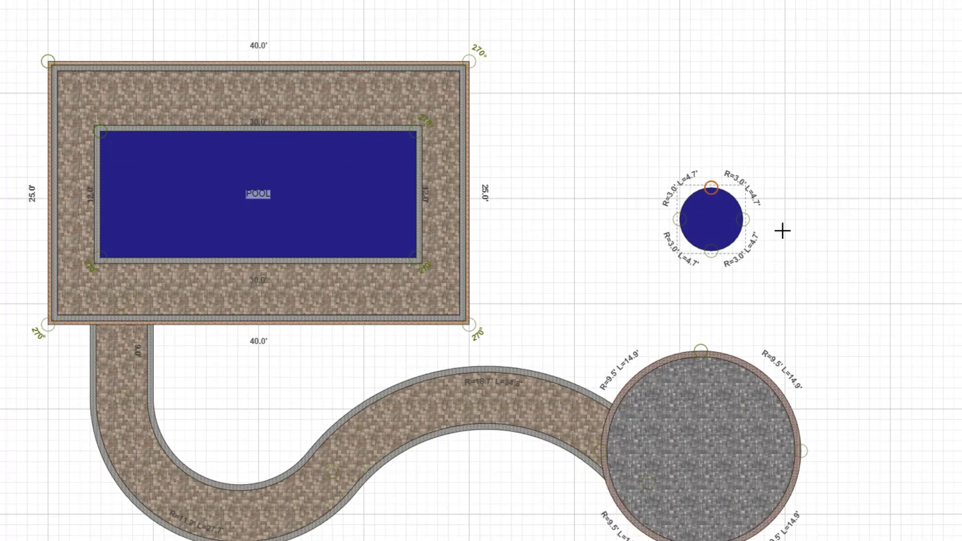
left_click_drag(720, 212, 710, 441)
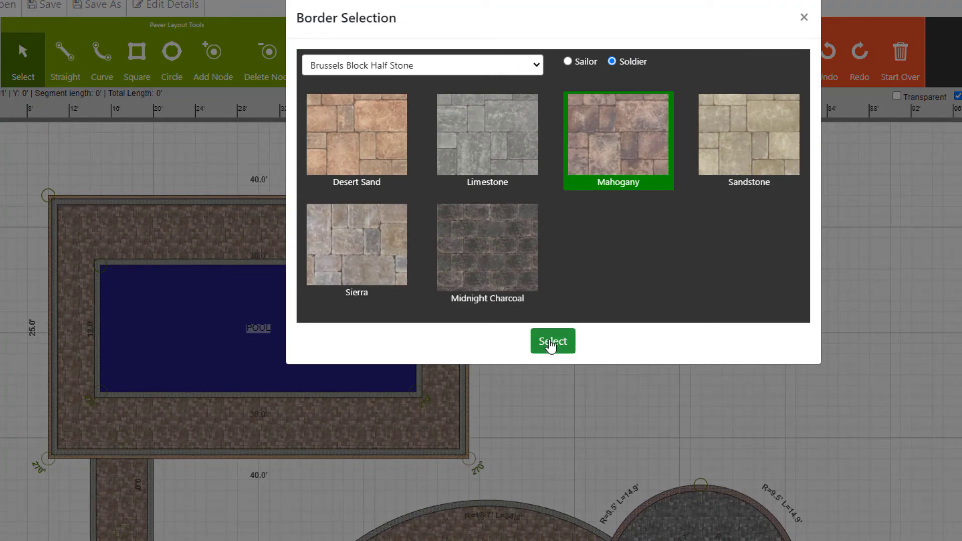
left_click(549, 343)
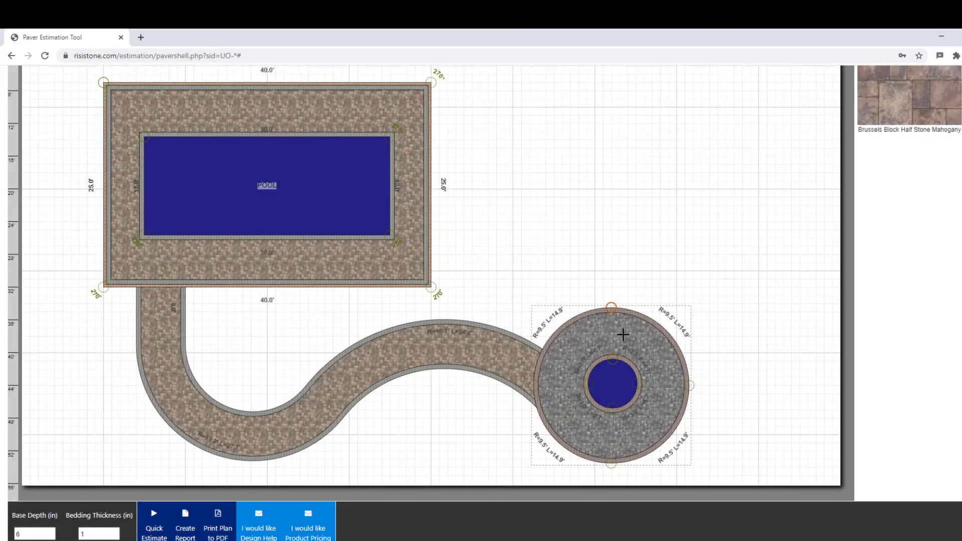
scroll(626, 333, "up", 4)
left_click(551, 183)
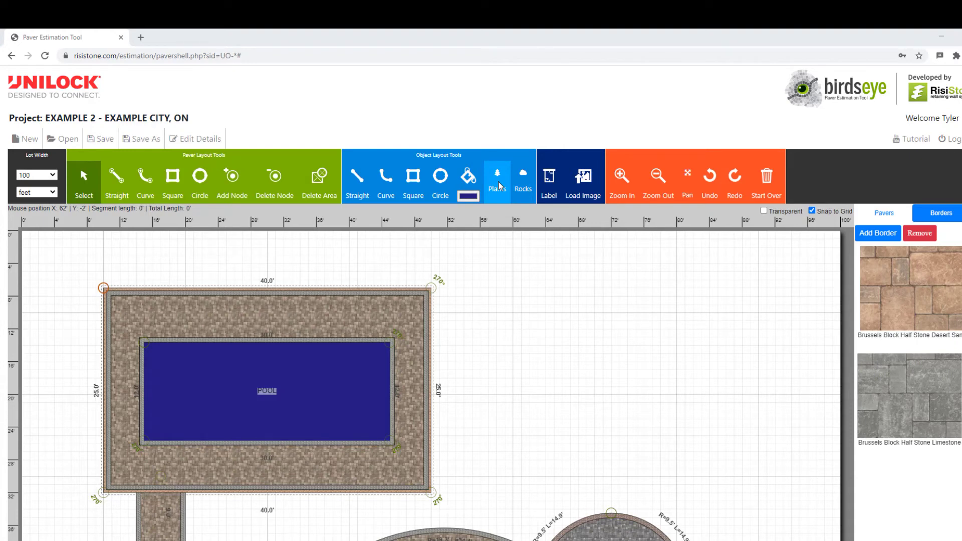
Place four trees in a column down the pool patio's right edge
left_click_drag(499, 186, 471, 292)
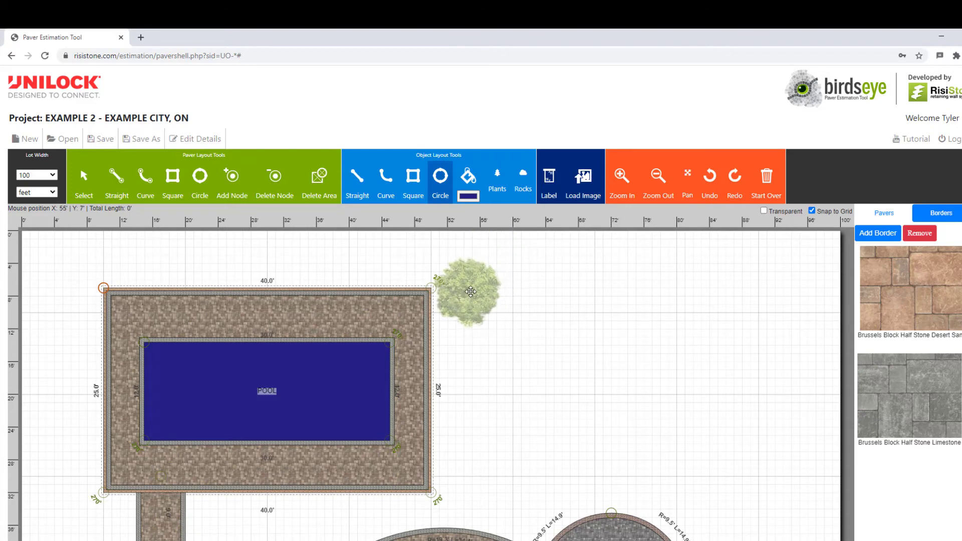
left_click(471, 291)
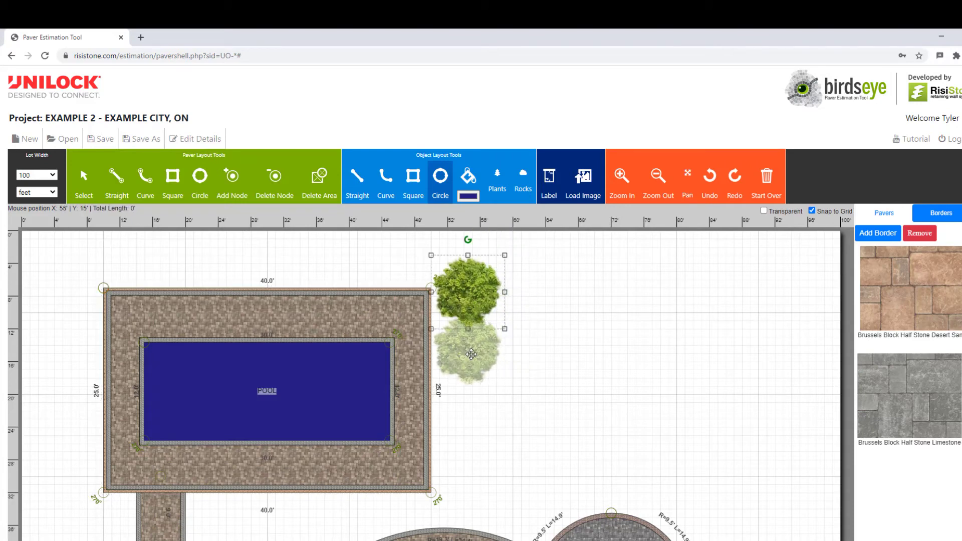
left_click(468, 357)
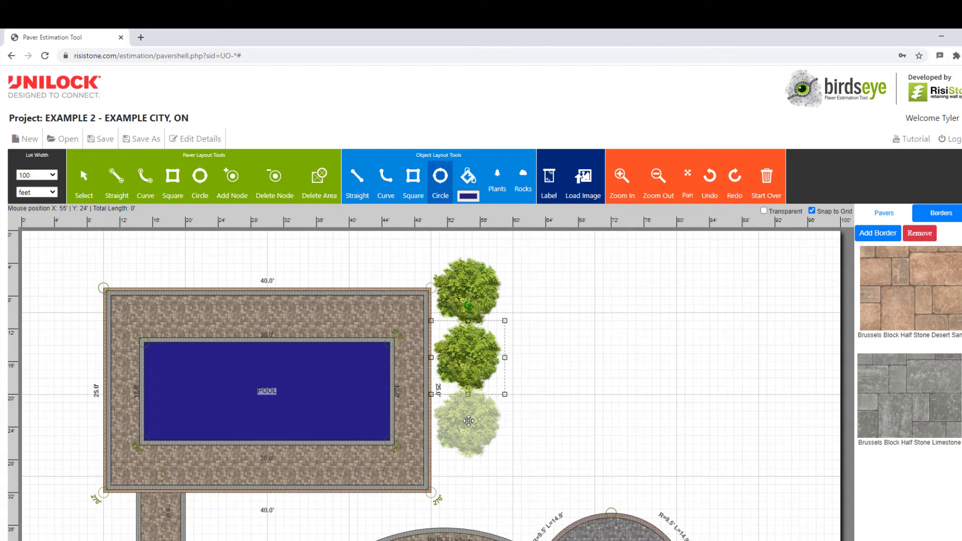
left_click(473, 424)
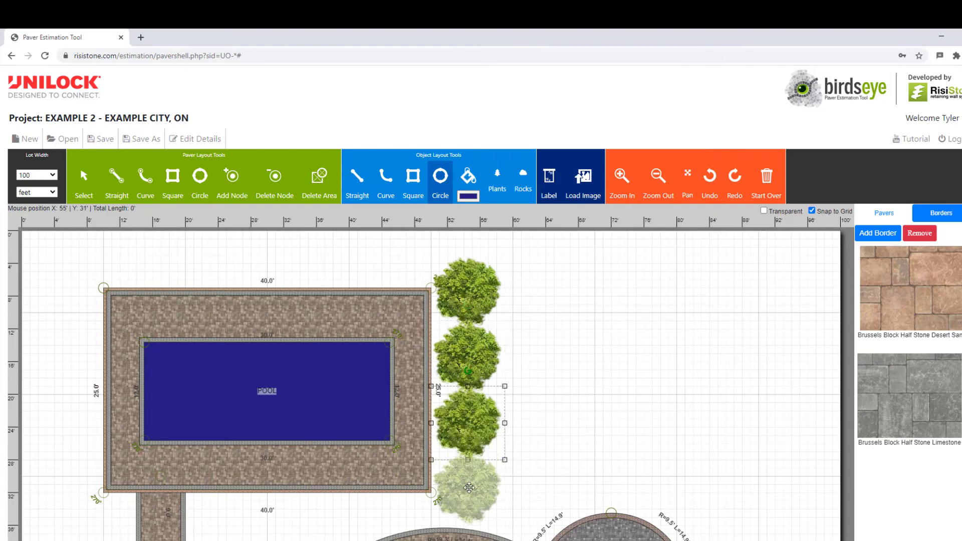
left_click(471, 487)
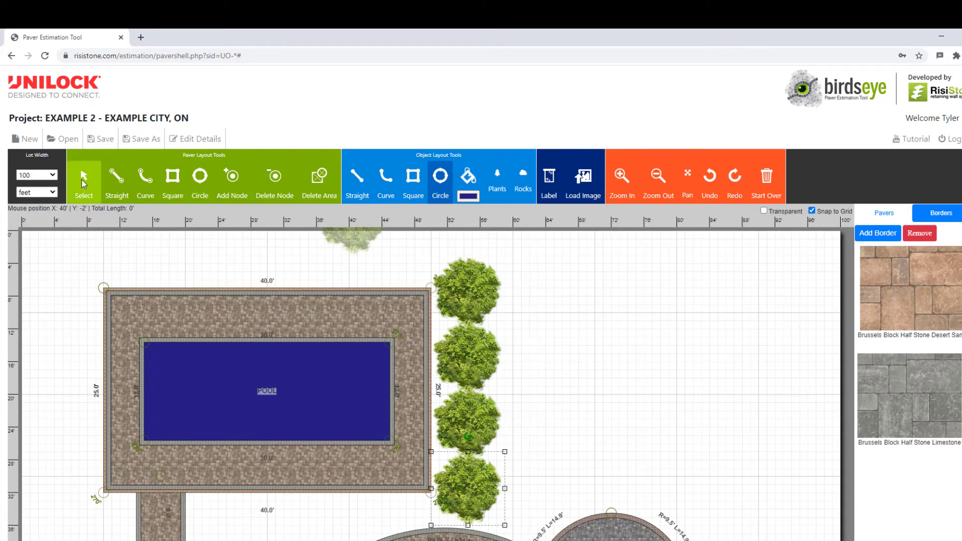
Shrink each of the four trees by dragging its corner handle inward
left_click(84, 184)
scroll(673, 331, "down", 1)
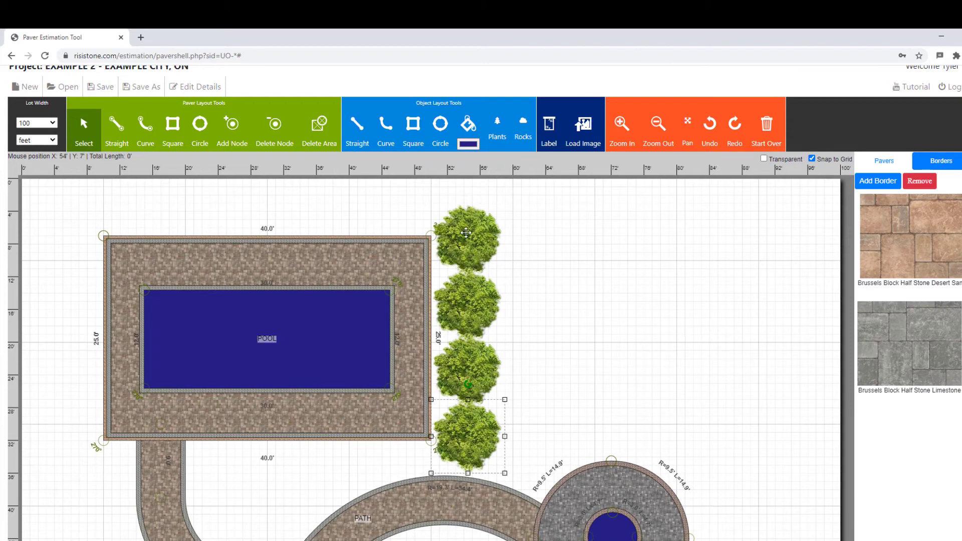
left_click(466, 233)
left_click_drag(505, 203, 488, 216)
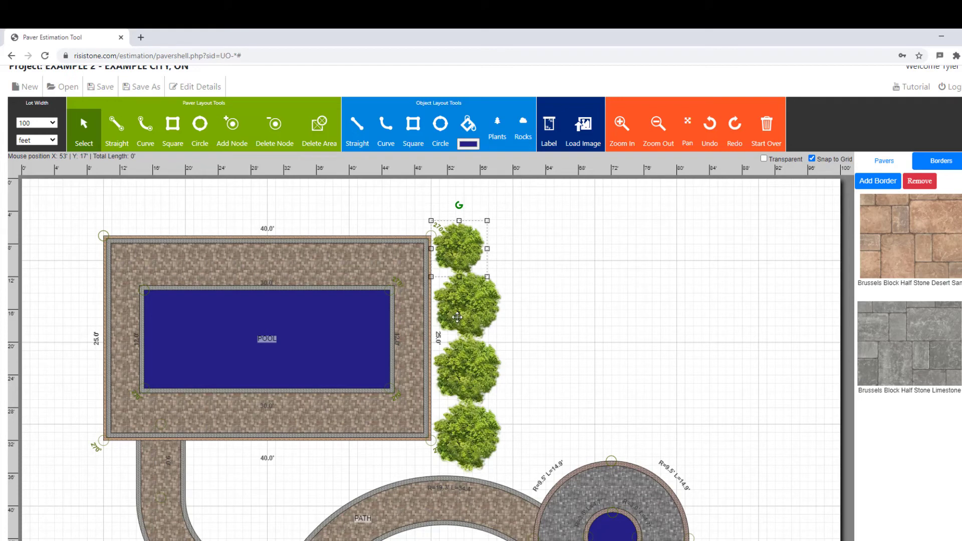
left_click(460, 311)
left_click_drag(502, 271, 485, 288)
left_click(474, 361)
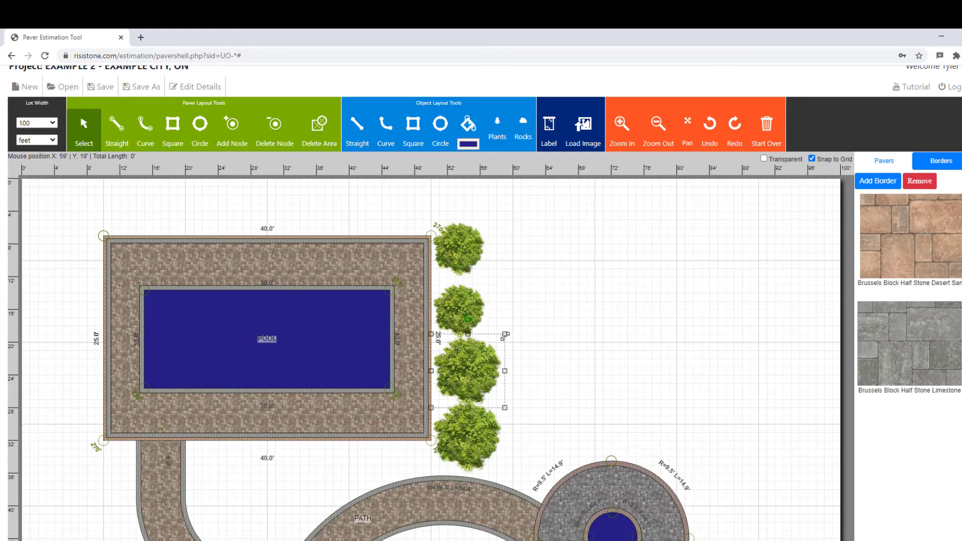
left_click_drag(502, 339, 479, 378)
left_click(494, 412)
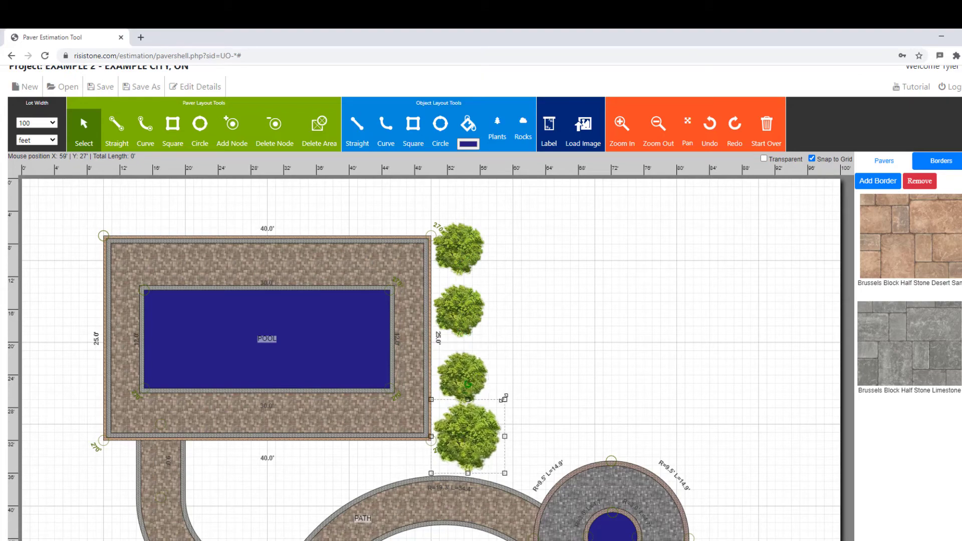
left_click_drag(504, 398, 493, 414)
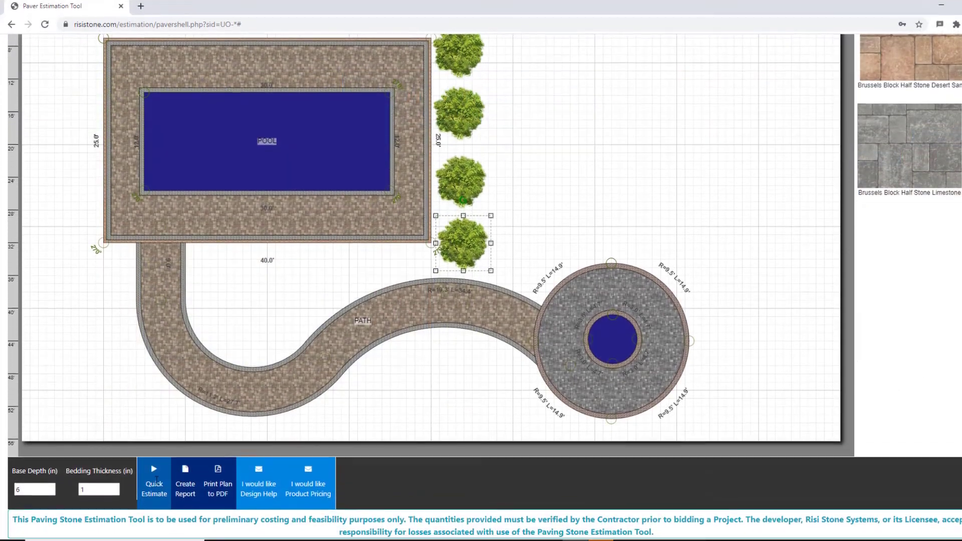
Run Quick Estimate and review area quantities, material totals (908 cu ft base) and bundle counts
left_click(155, 511)
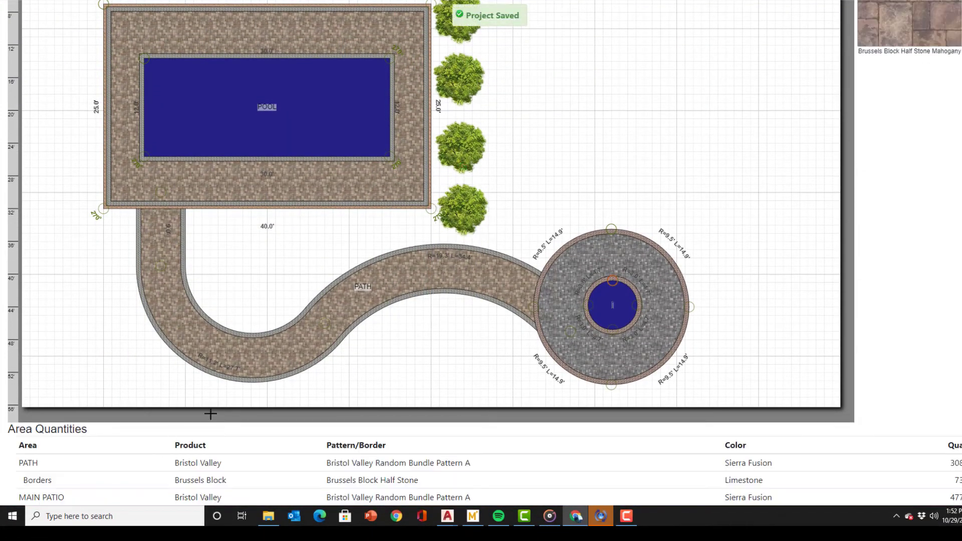
scroll(210, 414, "down", 4)
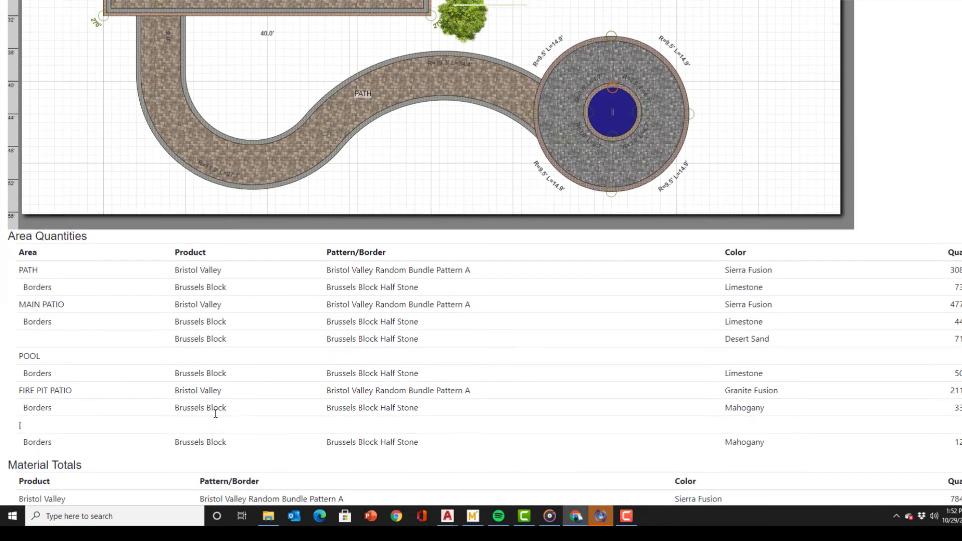
scroll(219, 416, "down", 3)
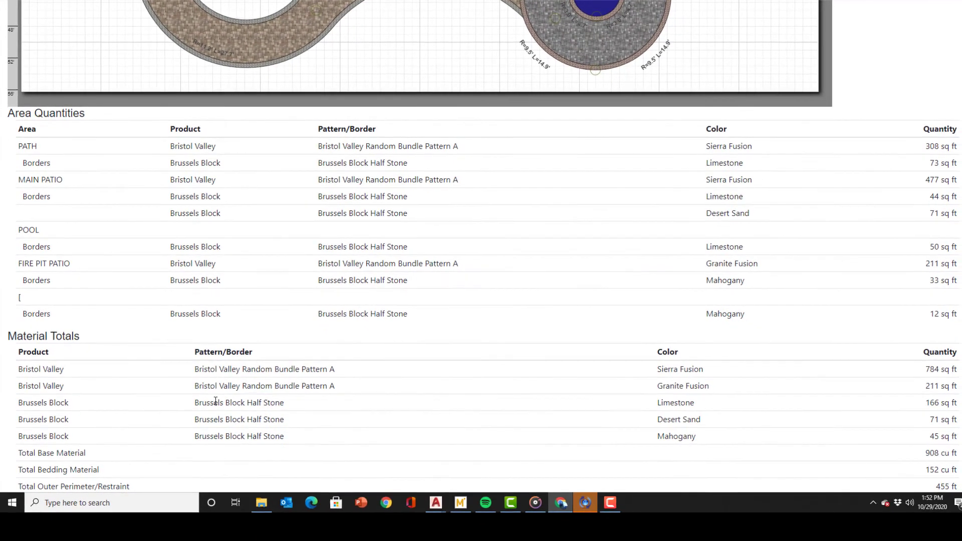
scroll(236, 420, "down", 3)
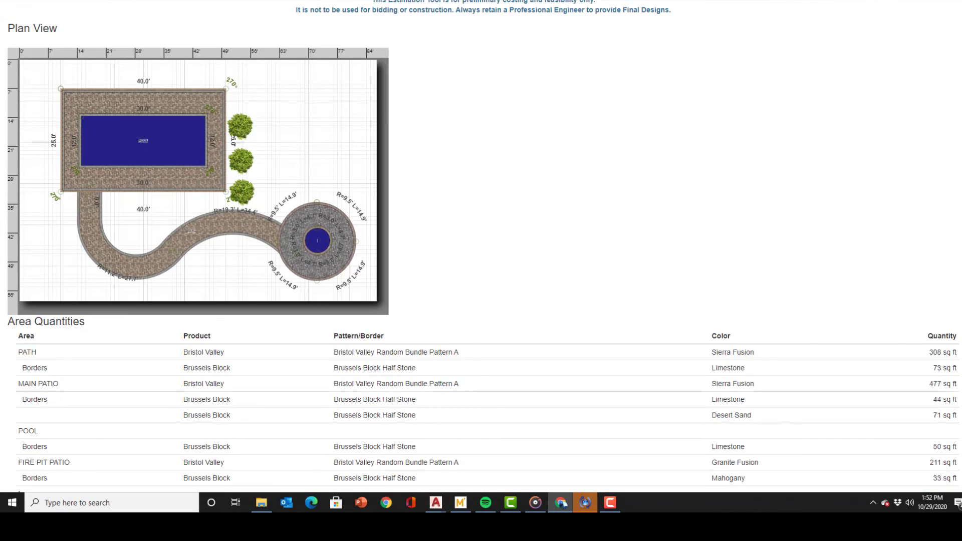
scroll(483, 246, "down", 4)
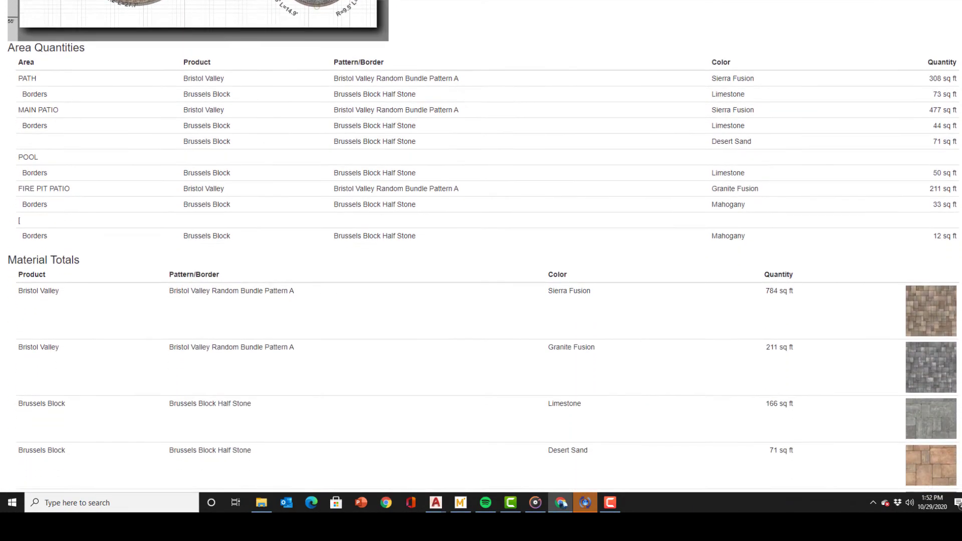
scroll(481, 246, "down", 4)
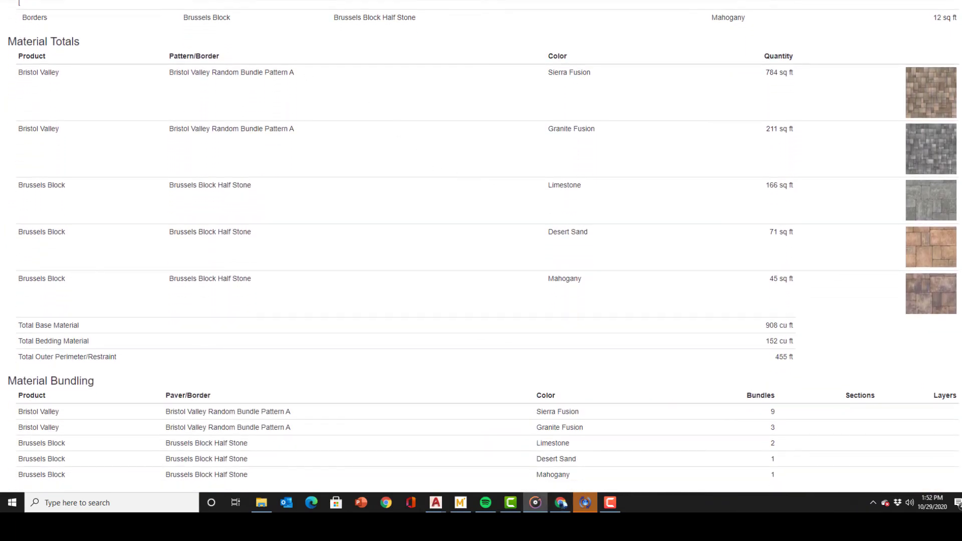
key("ctrl+w")
scroll(206, 272, "up", 1)
scroll(206, 273, "down", 1)
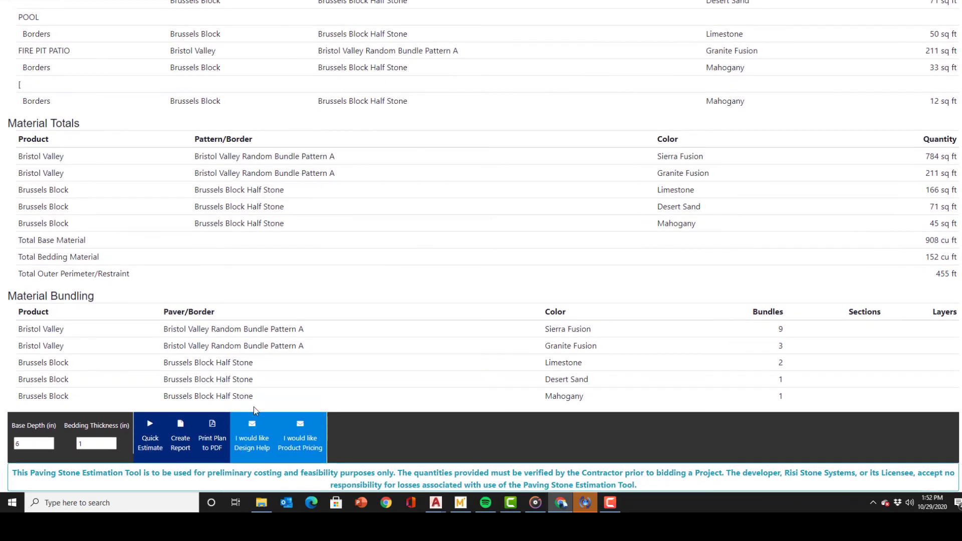
Export the plan as estimate (27).pdf and scroll through it in Chrome's PDF viewer
left_click(216, 432)
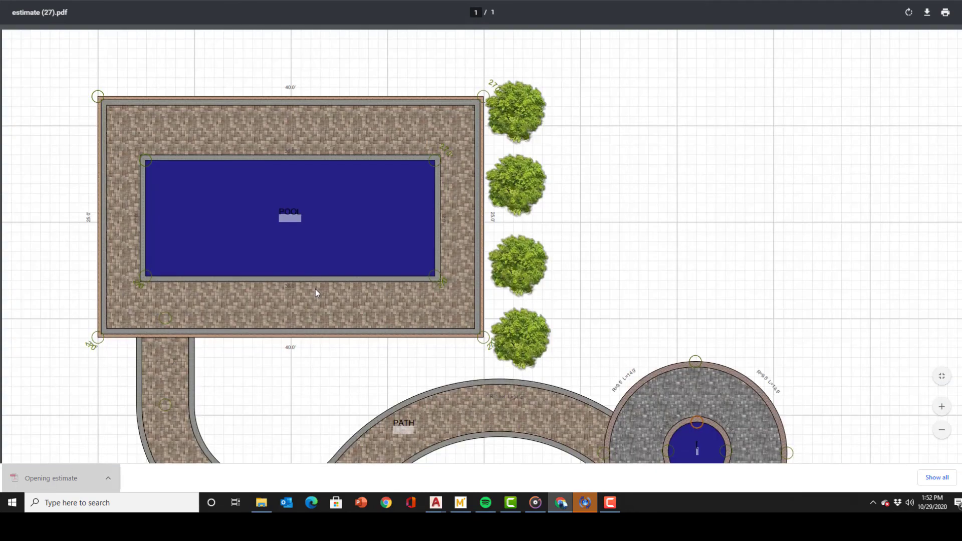
scroll(315, 289, "down", 2)
scroll(321, 289, "up", 2)
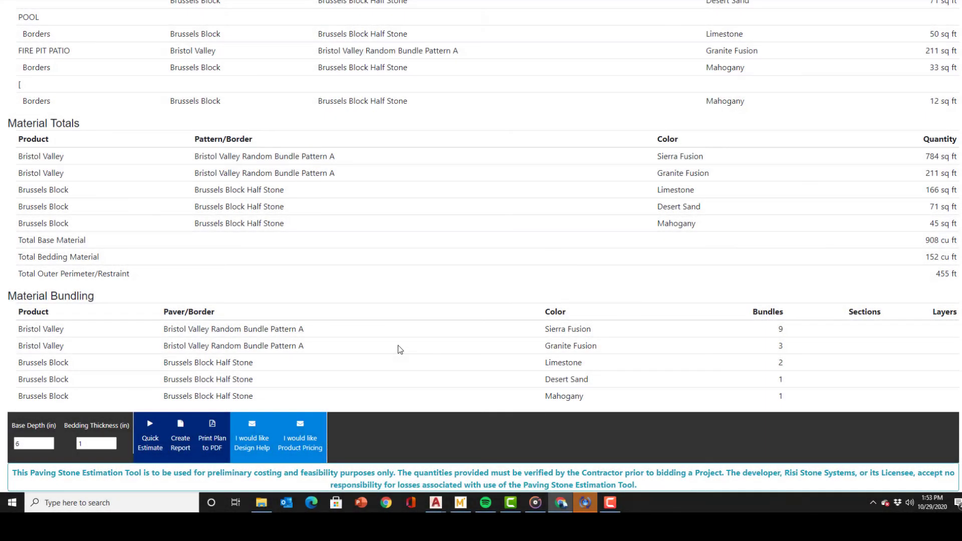
Scroll back up past the report to the EXAMPLE 2 design canvas
scroll(314, 243, "up", 2)
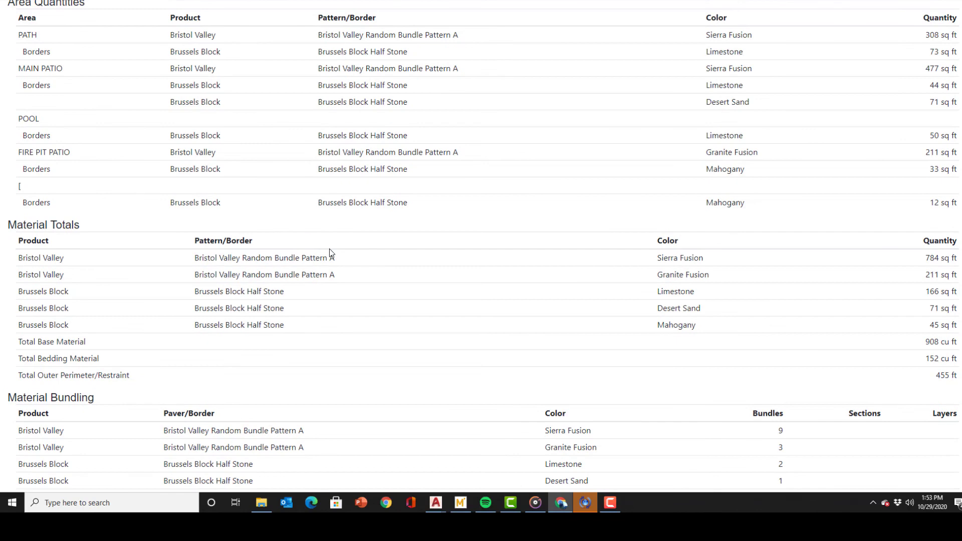
scroll(329, 249, "up", 8)
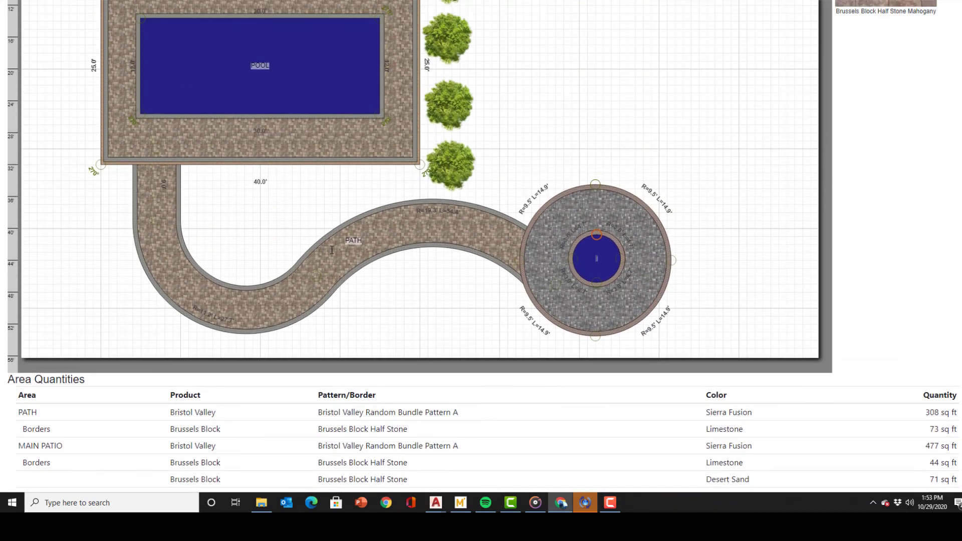
scroll(332, 250, "up", 5)
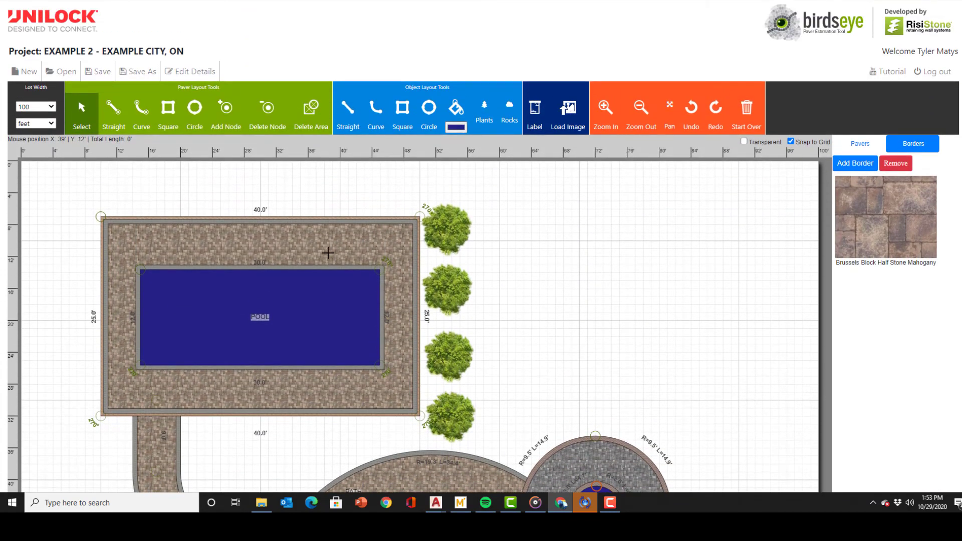